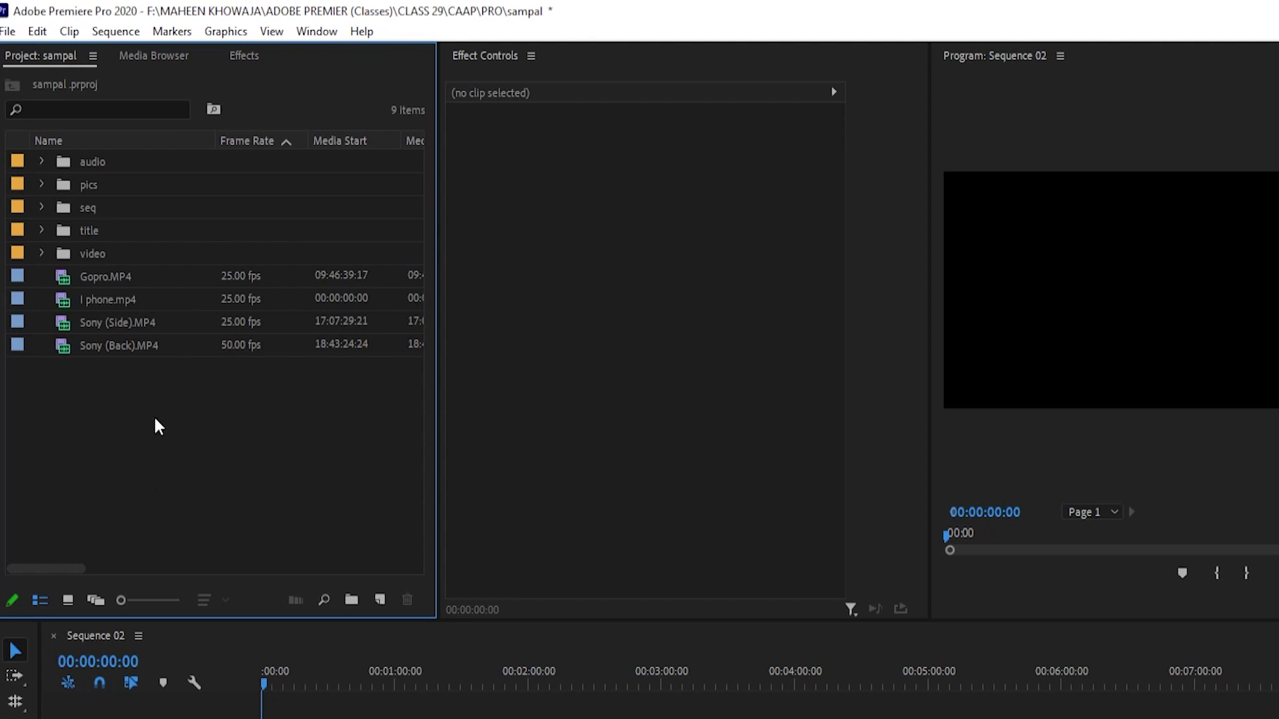
- Start a multi-camera source sequence from the four camera clips, synced by Audio using Camera 1 audio
drag(130, 407, 176, 281)
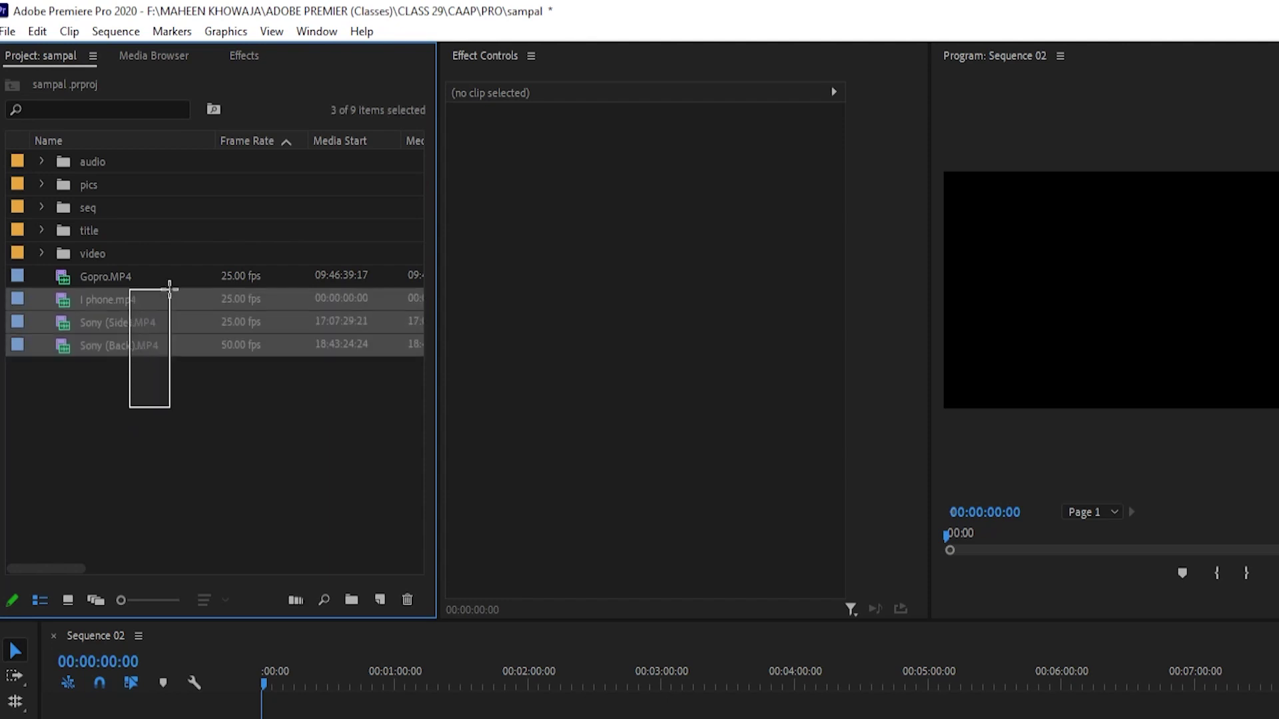
right_click(215, 298)
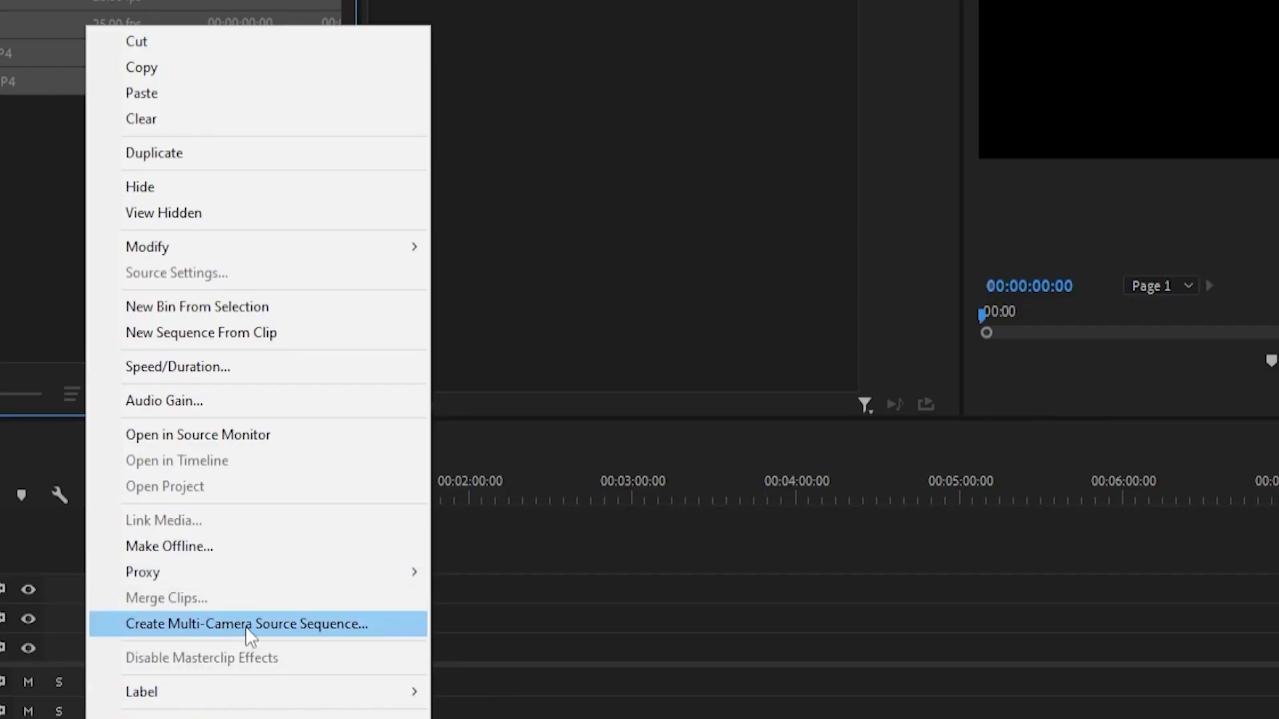
click(272, 626)
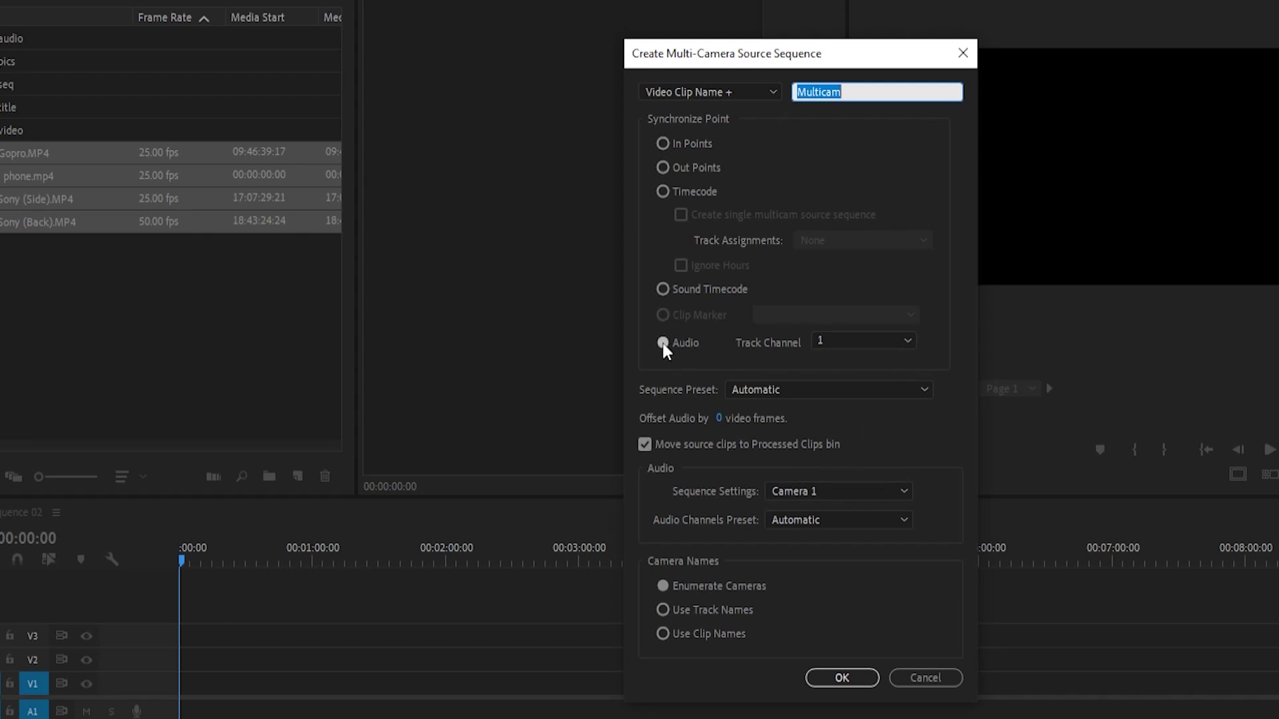
click(664, 343)
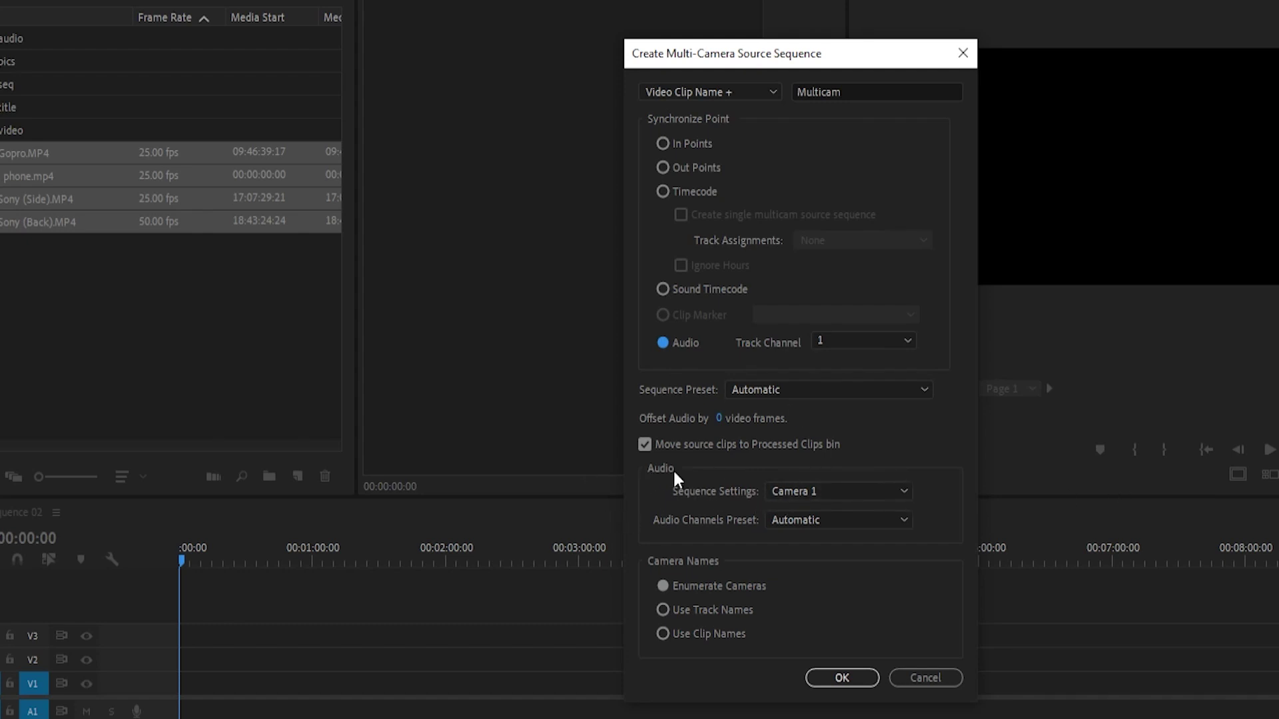
click(862, 493)
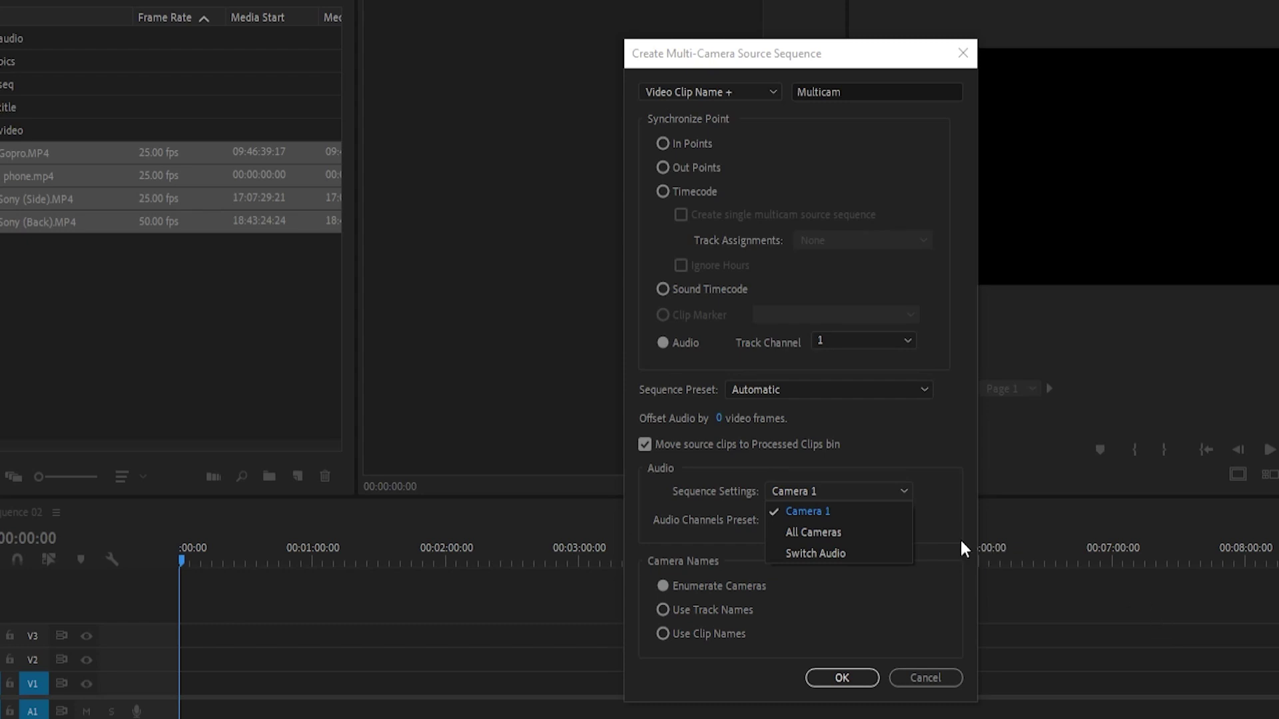
click(906, 520)
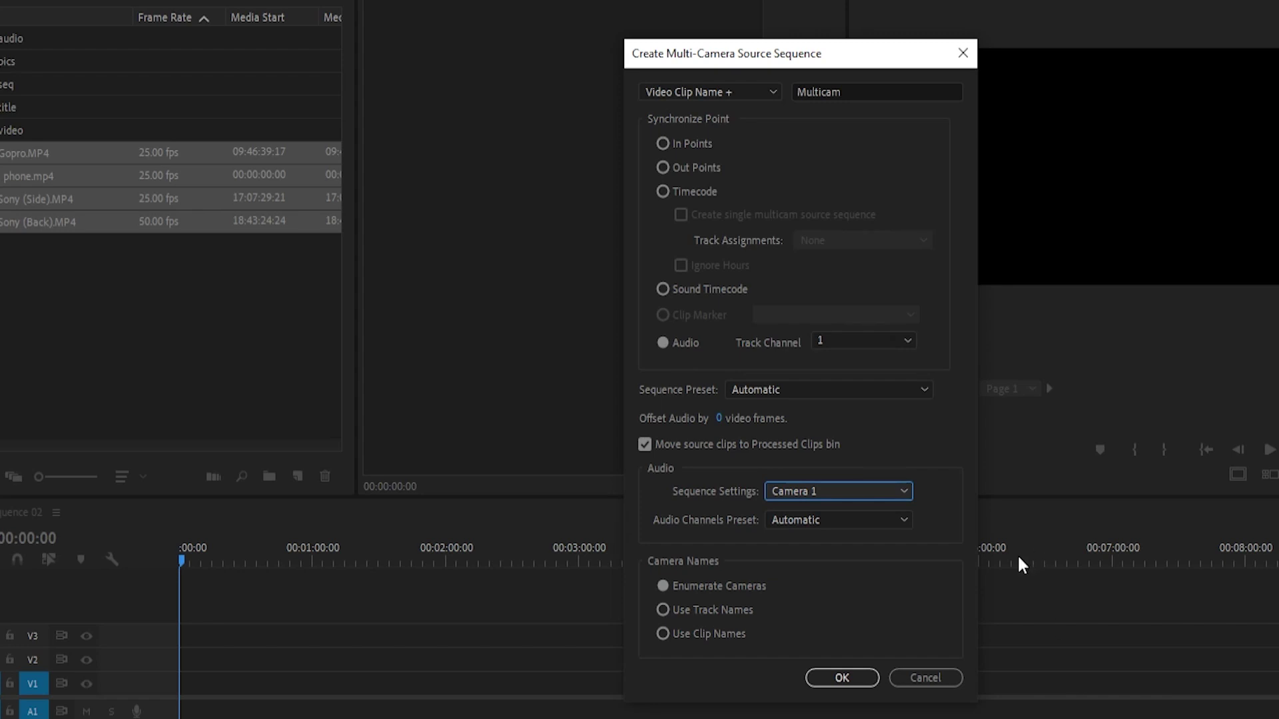
- Create the multicam clip and place it from Processed Clips at the start of Sequence 02
click(869, 676)
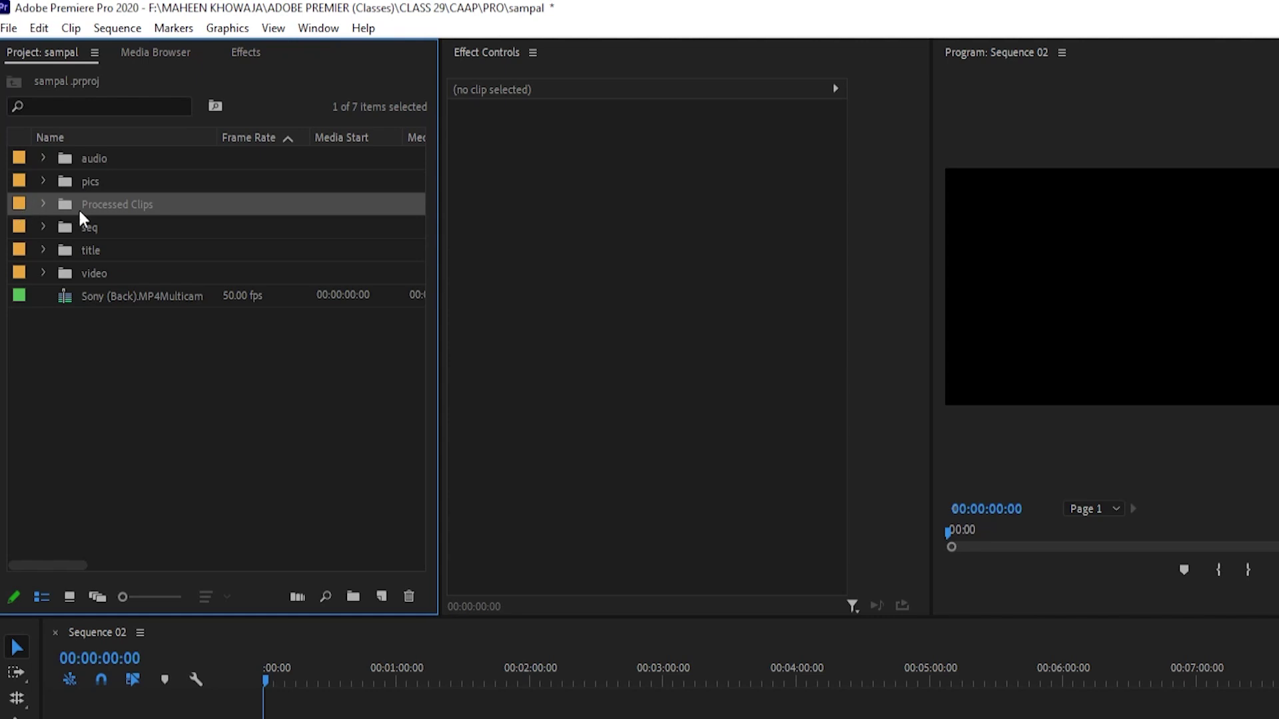
click(43, 204)
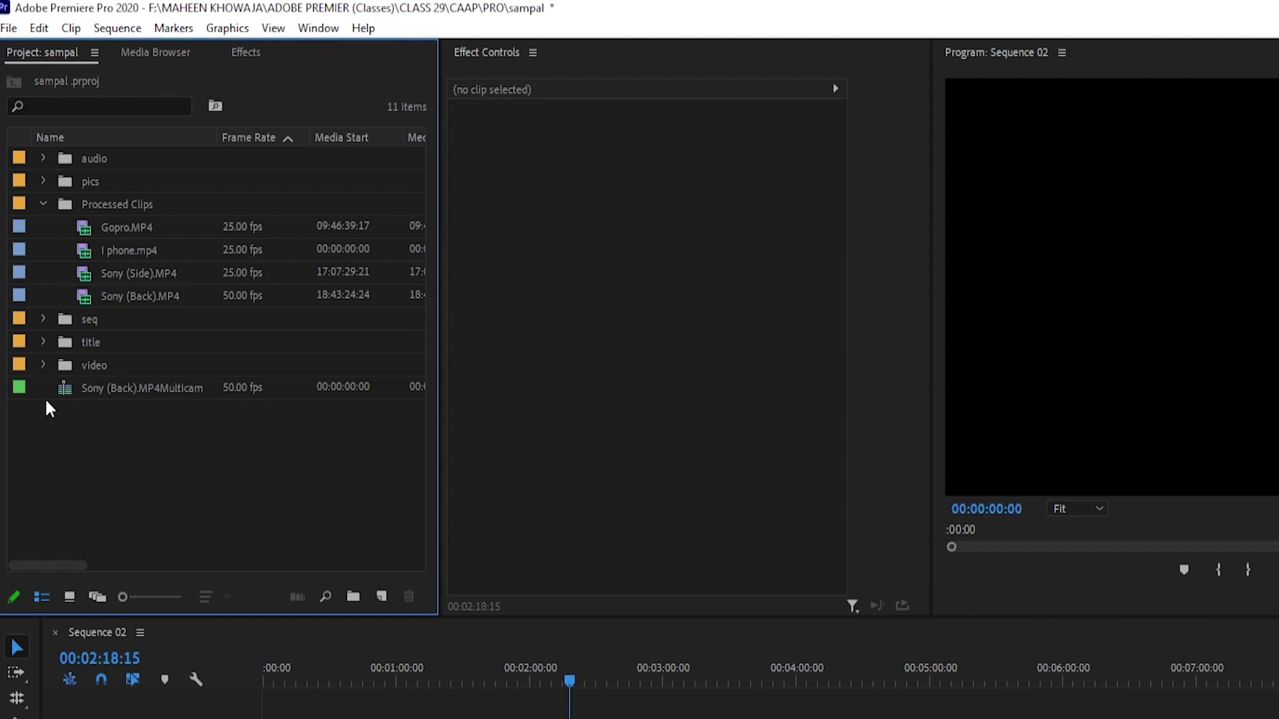
mouse_move(63, 387)
mouse_down()
mouse_move(276, 527)
mouse_move(286, 552)
mouse_up()
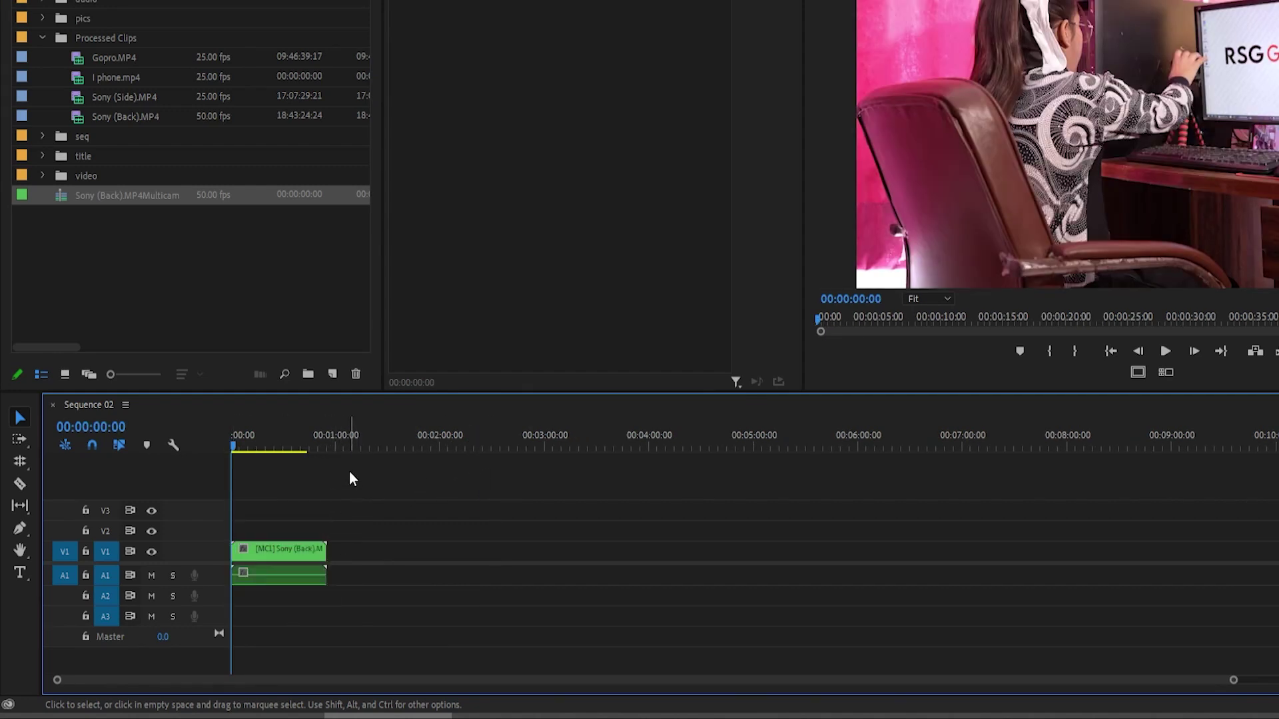
drag(336, 495, 265, 552)
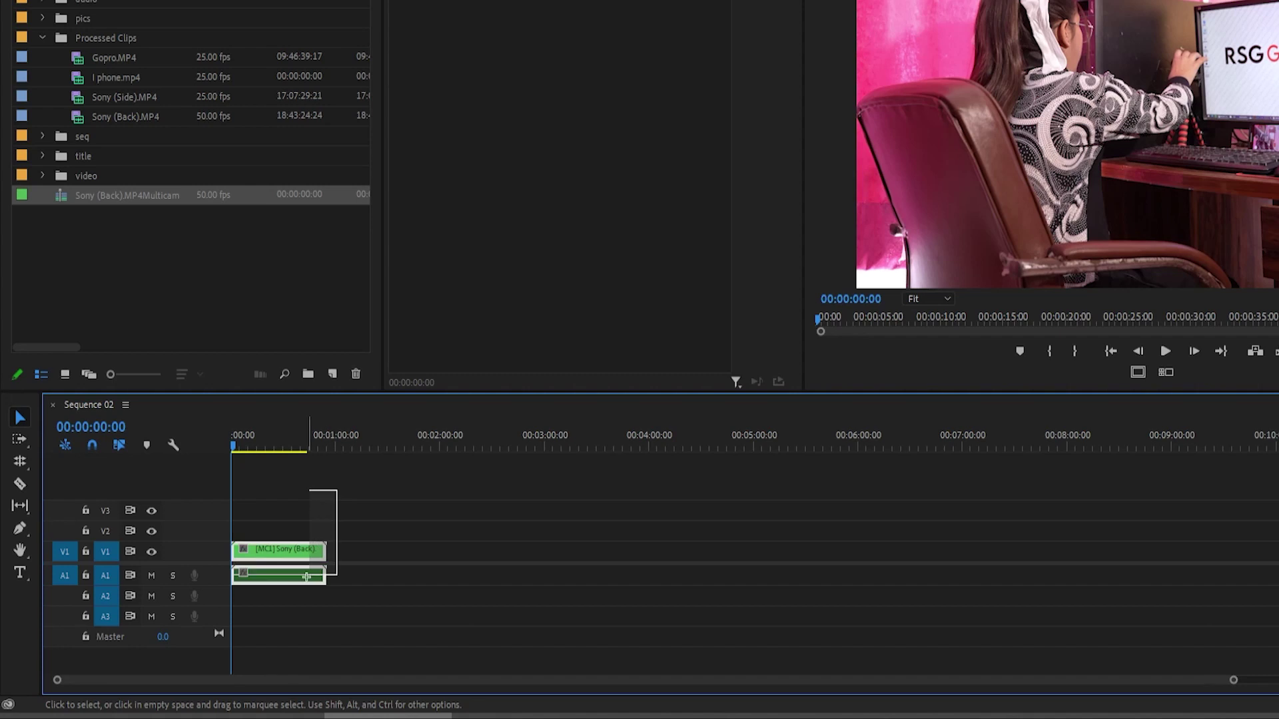
- Set the multicam clip's audio gain to Normalize Max Peak to 0 dB, then play it back
right_click(262, 560)
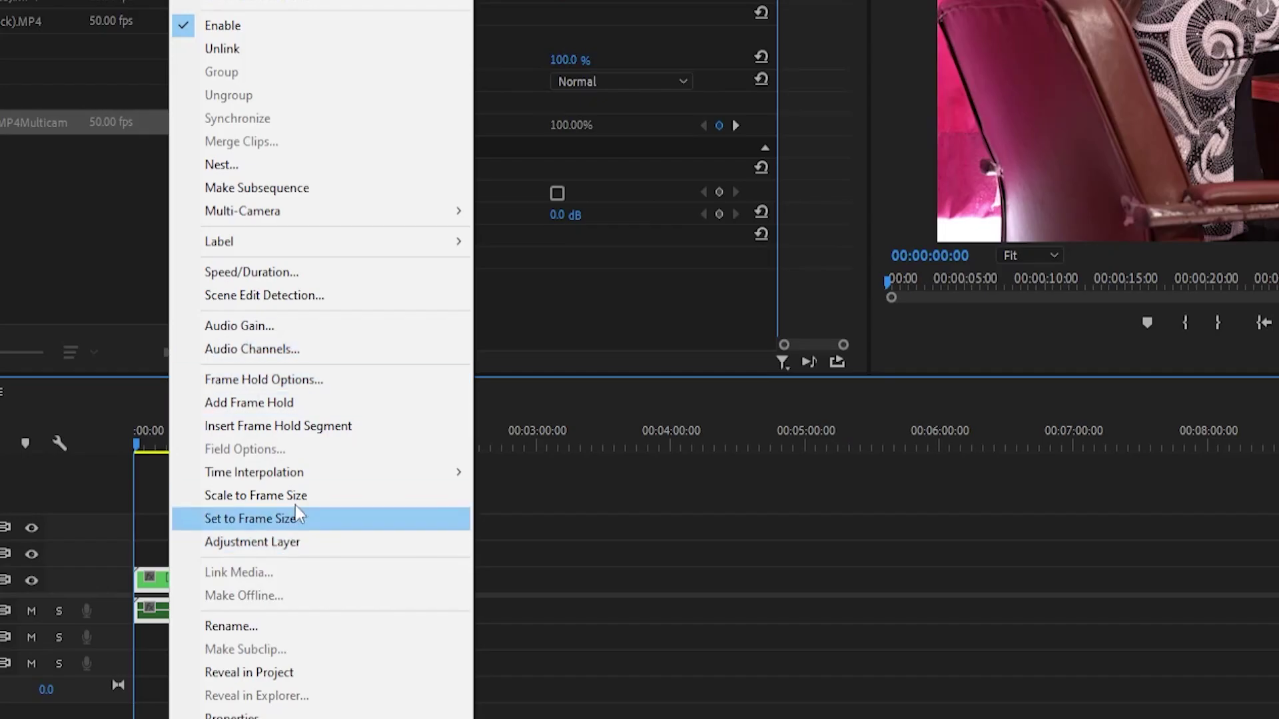
click(281, 332)
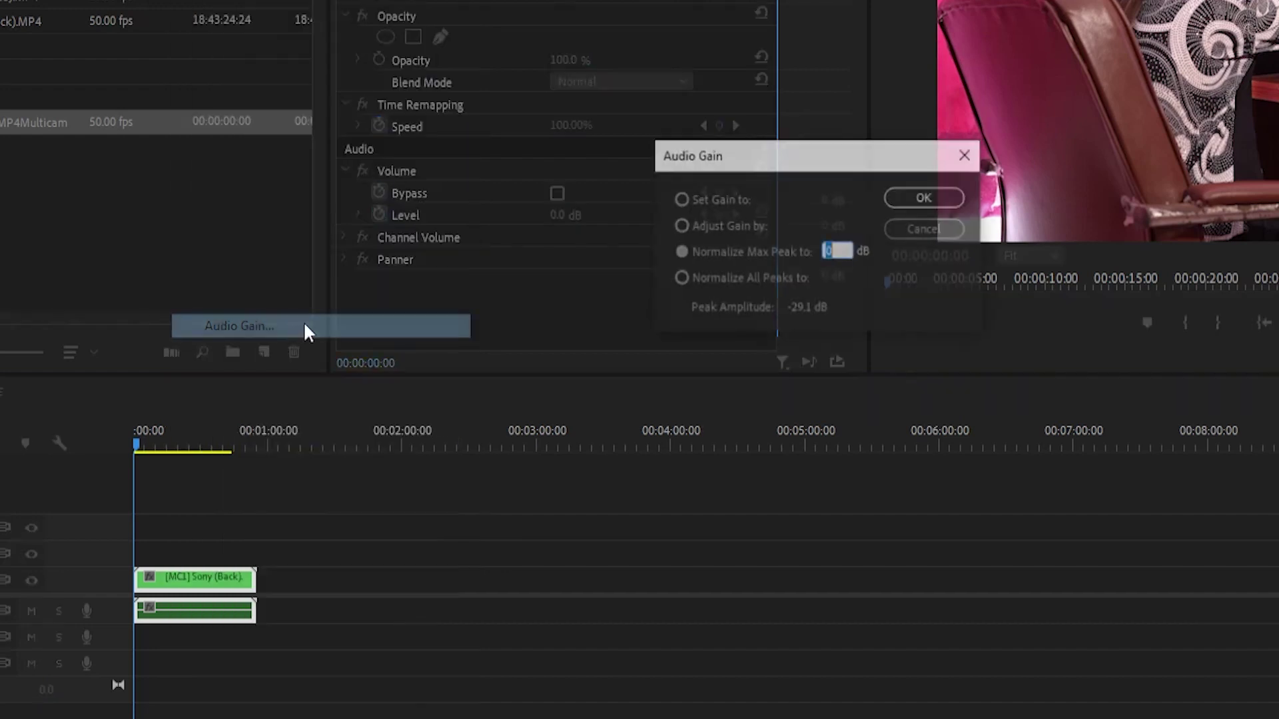
click(679, 252)
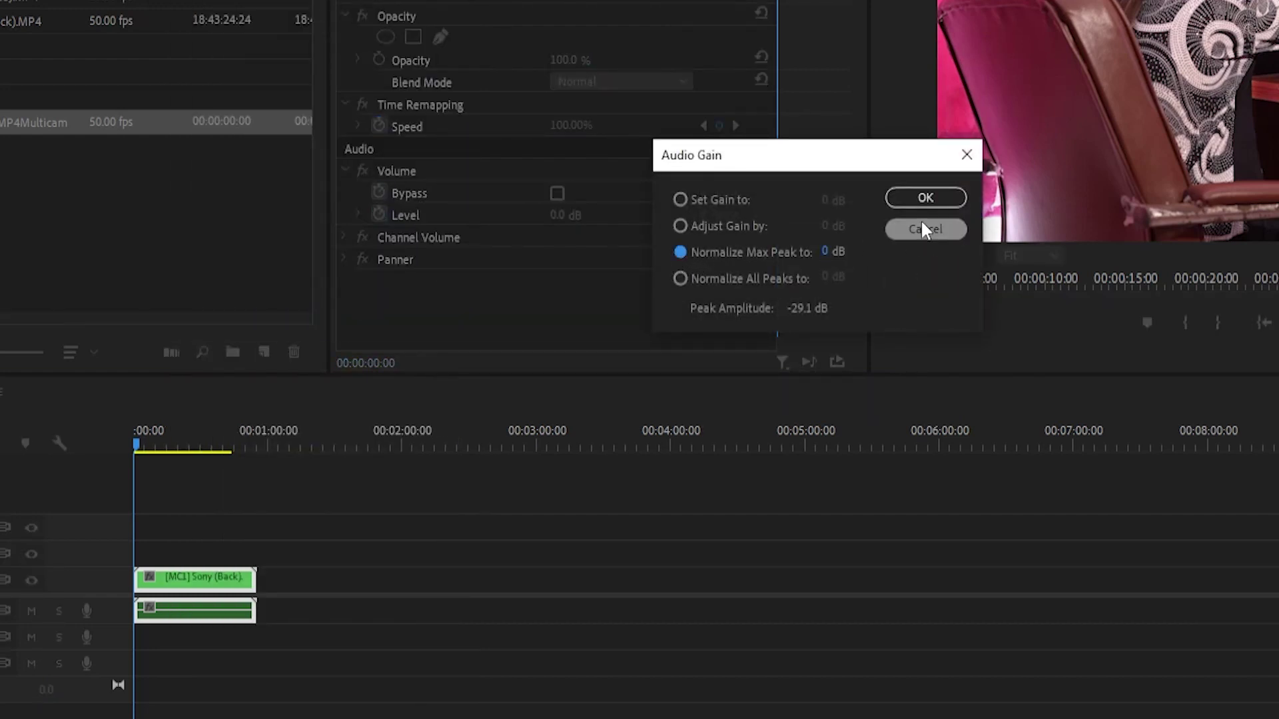
click(925, 198)
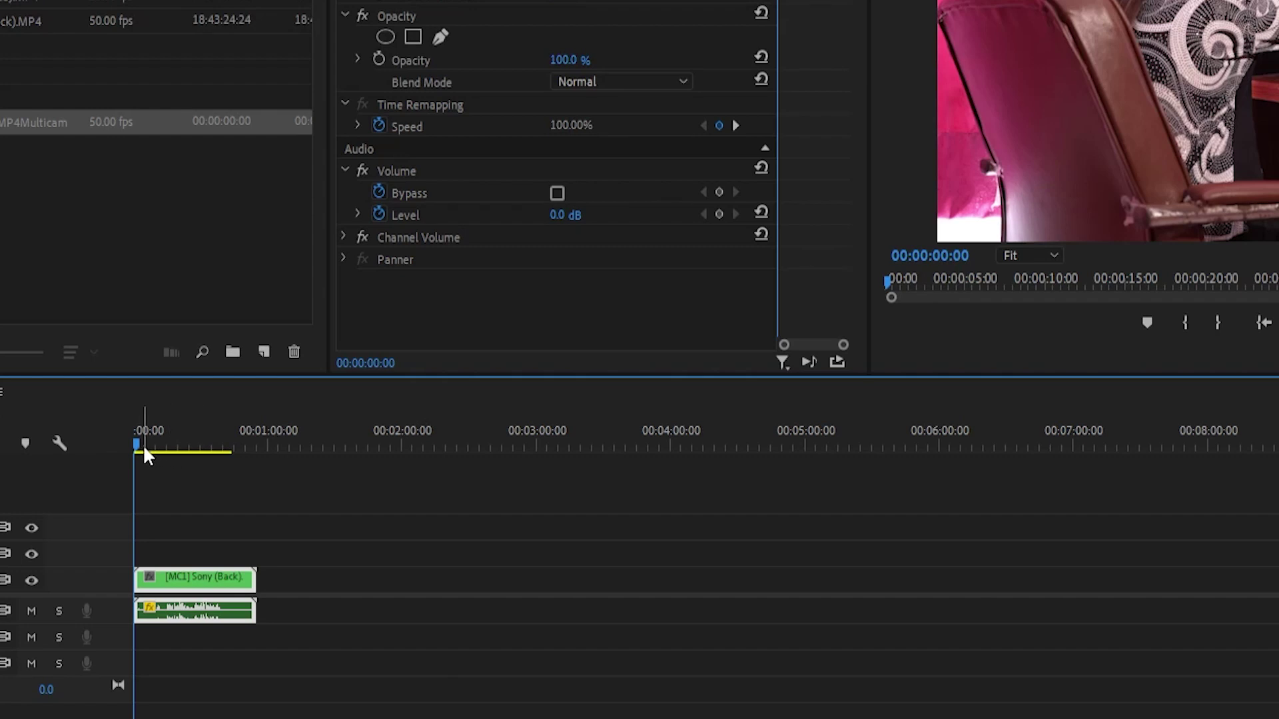
key(space)
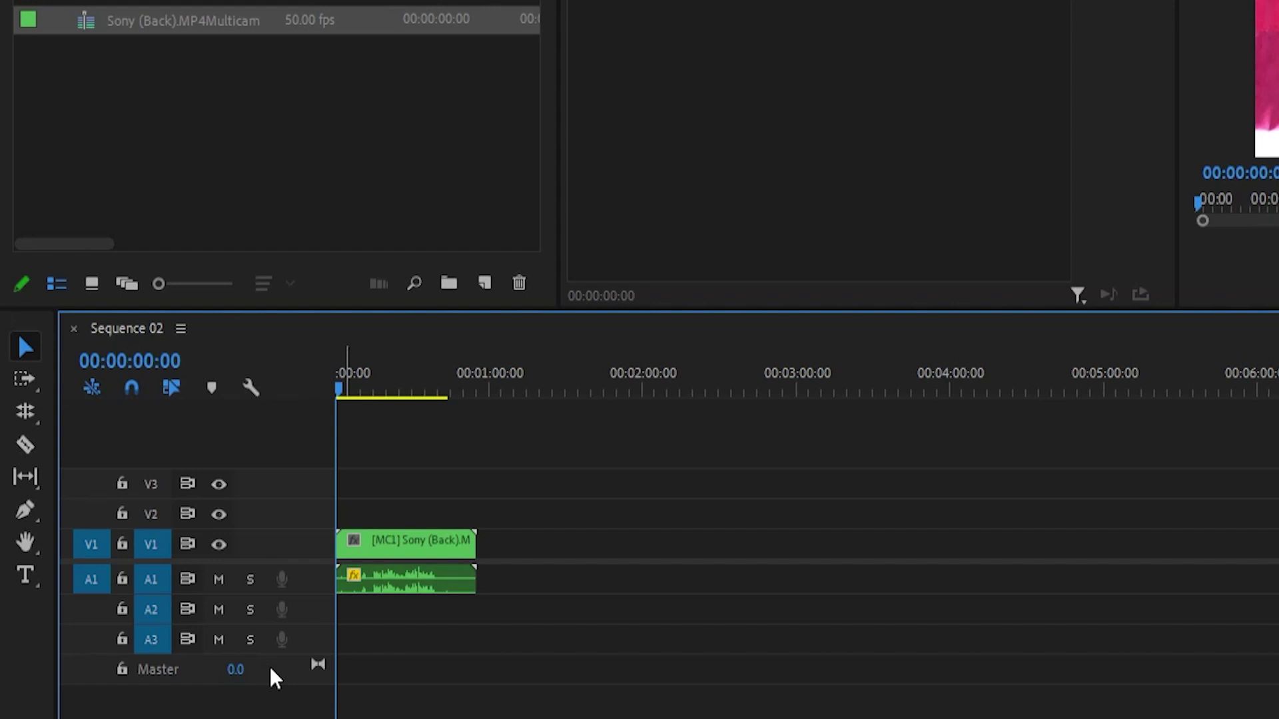
- Split the multicam clip at 00:00:14:30 and 00:00:40:03
key(=)
key(=)
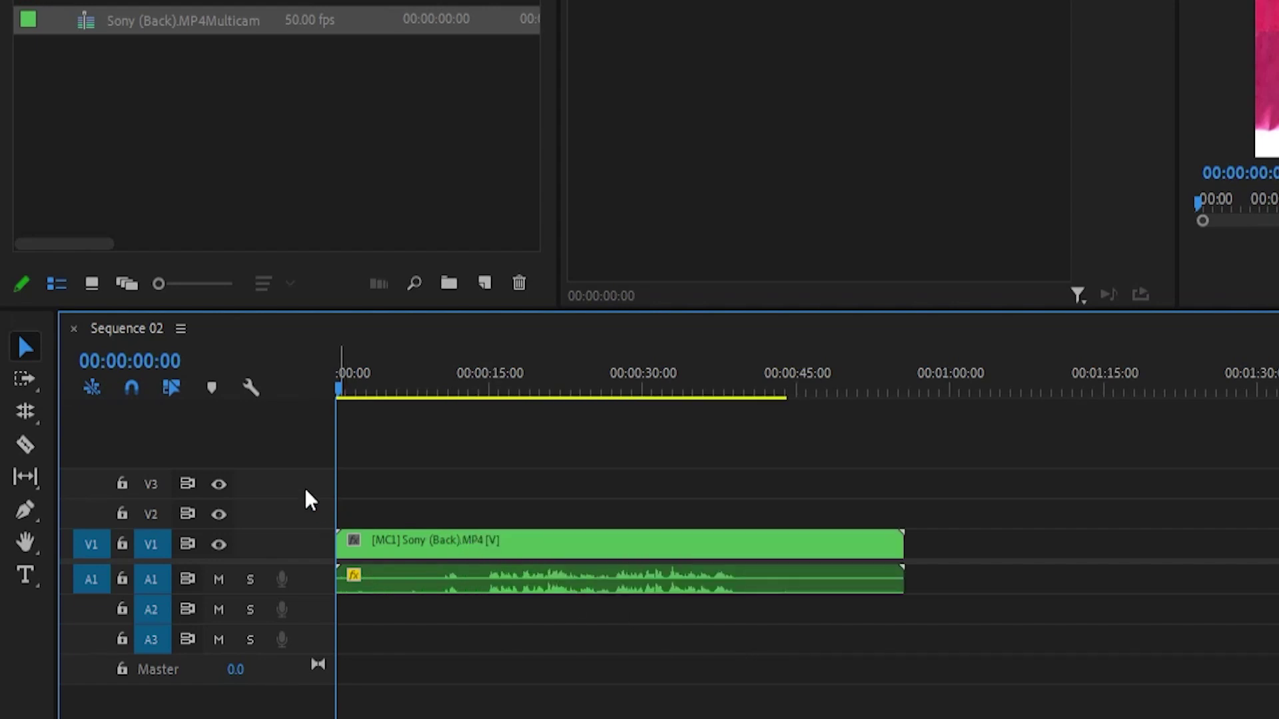
mouse_move(337, 468)
mouse_down()
mouse_move(482, 501)
mouse_move(484, 545)
mouse_up()
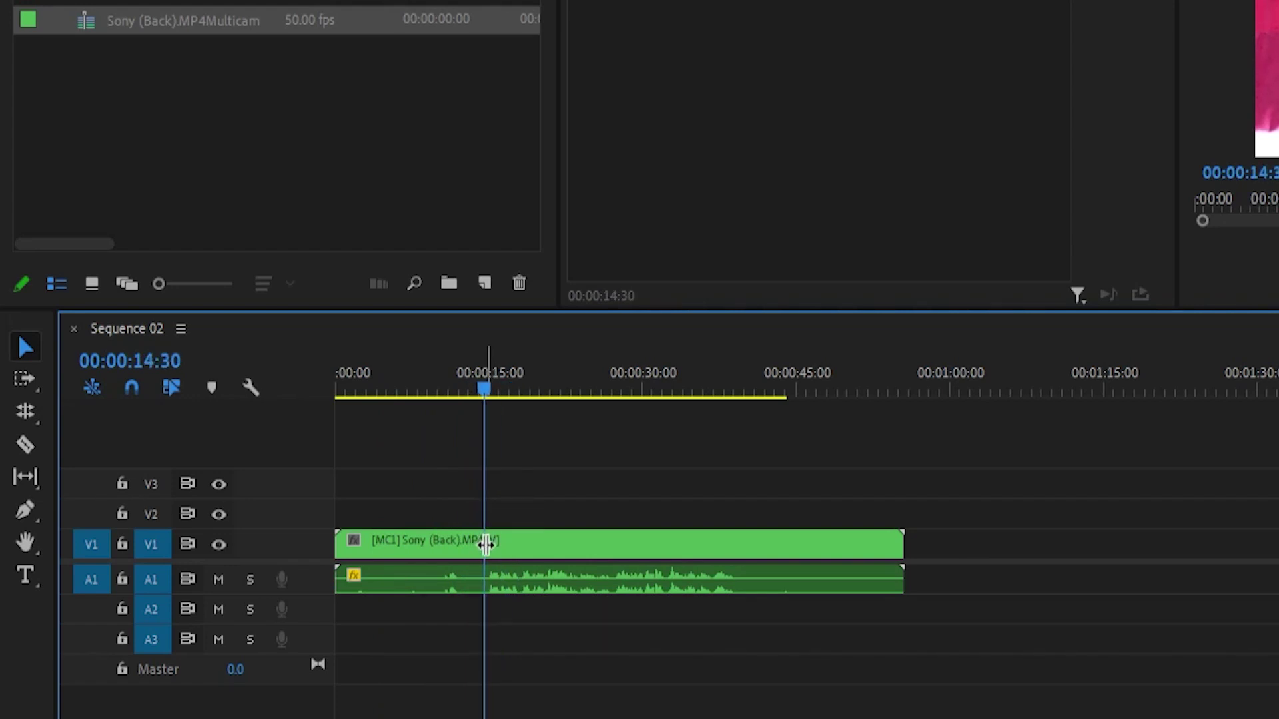
key(ctrl+k)
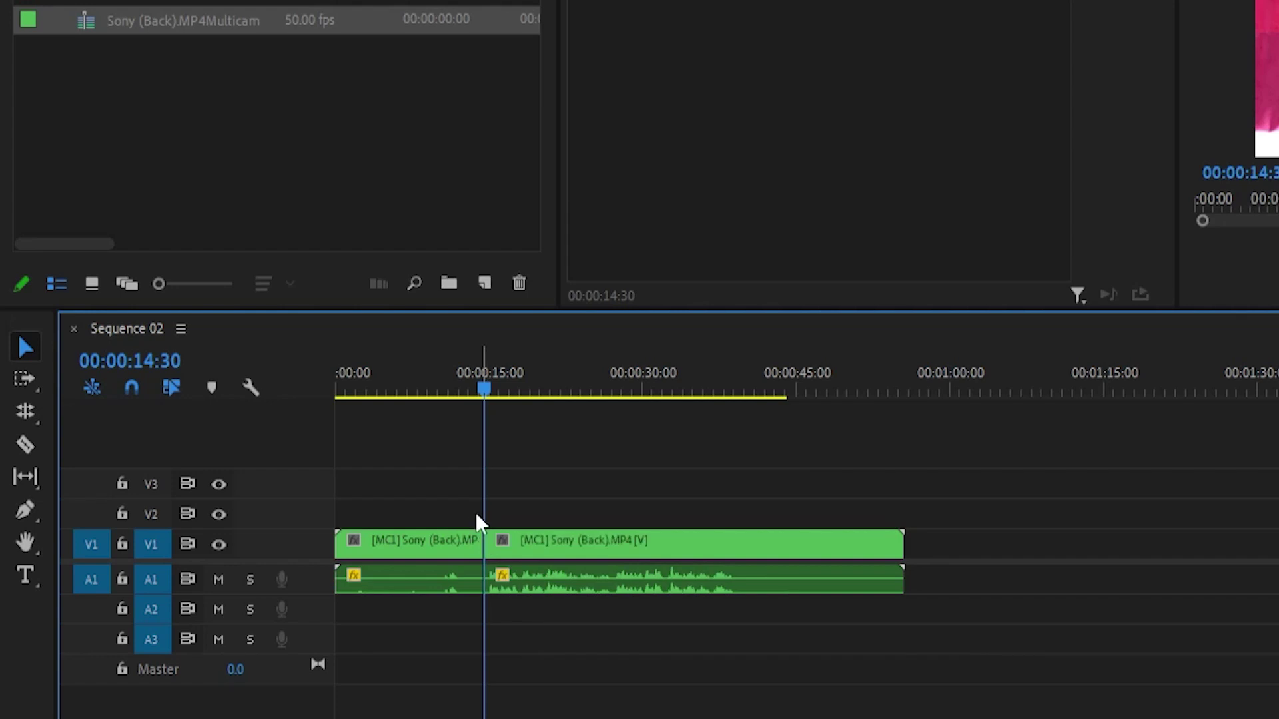
drag(482, 476, 746, 525)
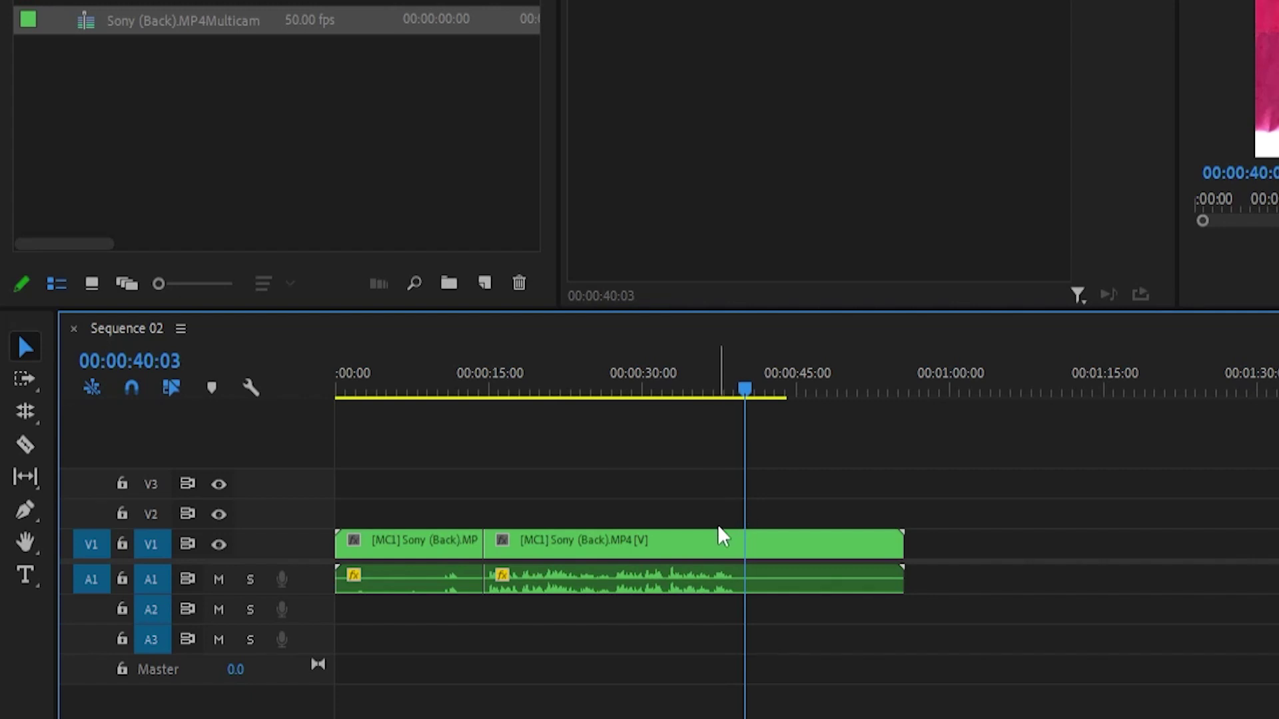
key(ctrl+k)
- Delete the last piece and ripple delete the first so the sequence starts at zero
drag(943, 629, 838, 558)
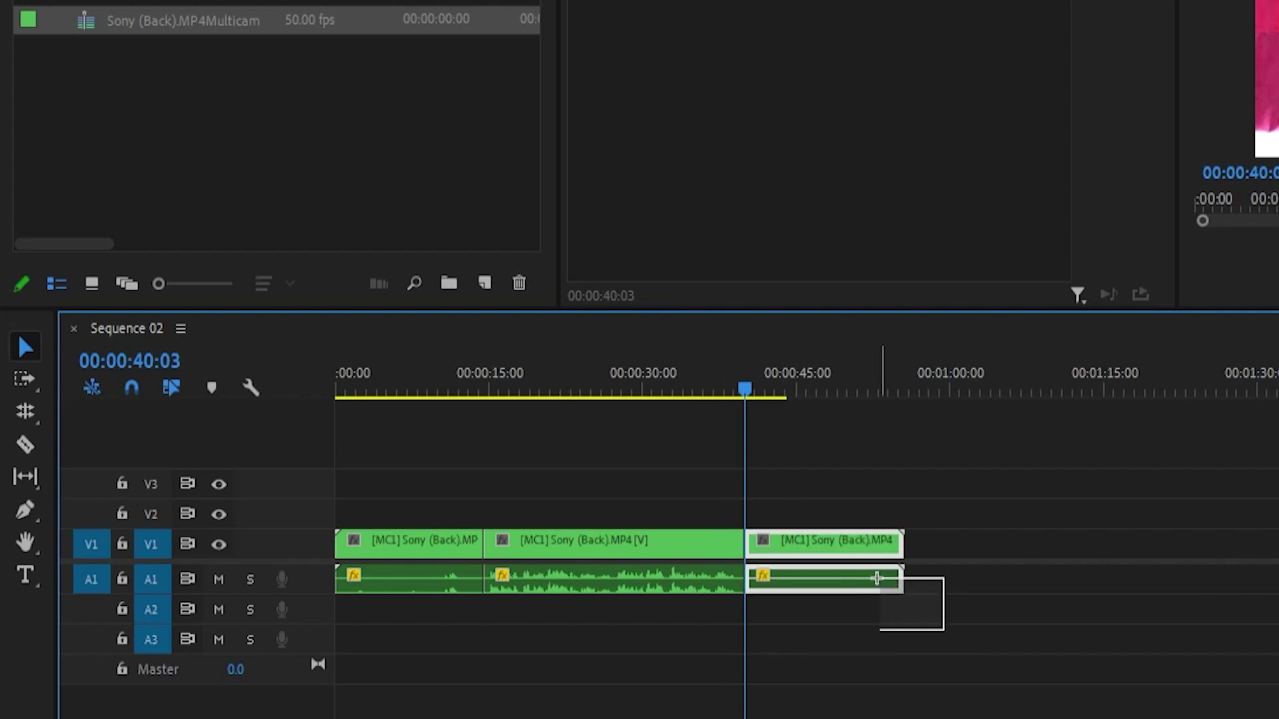
key(Delete)
click(409, 540)
key(Delete)
right_click(417, 555)
click(466, 574)
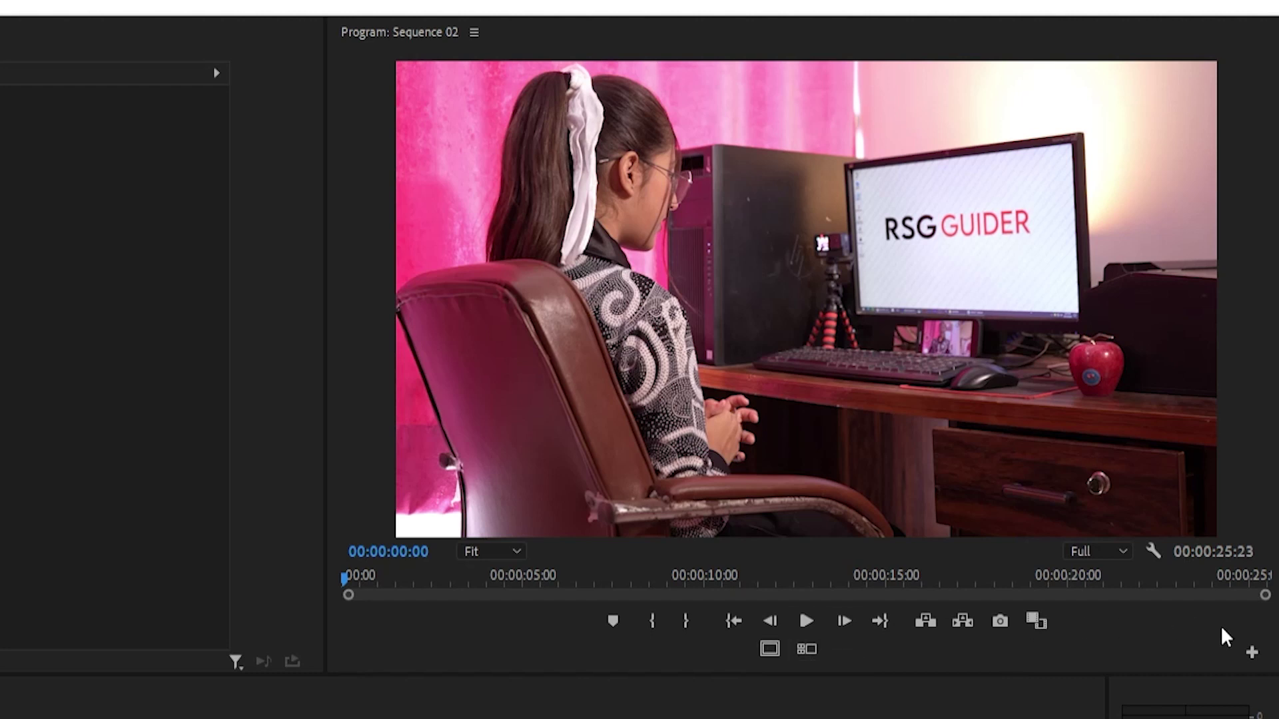
- Add the Toggle Multi-Camera View button to the Program monitor and switch to the camera grid
click(1252, 652)
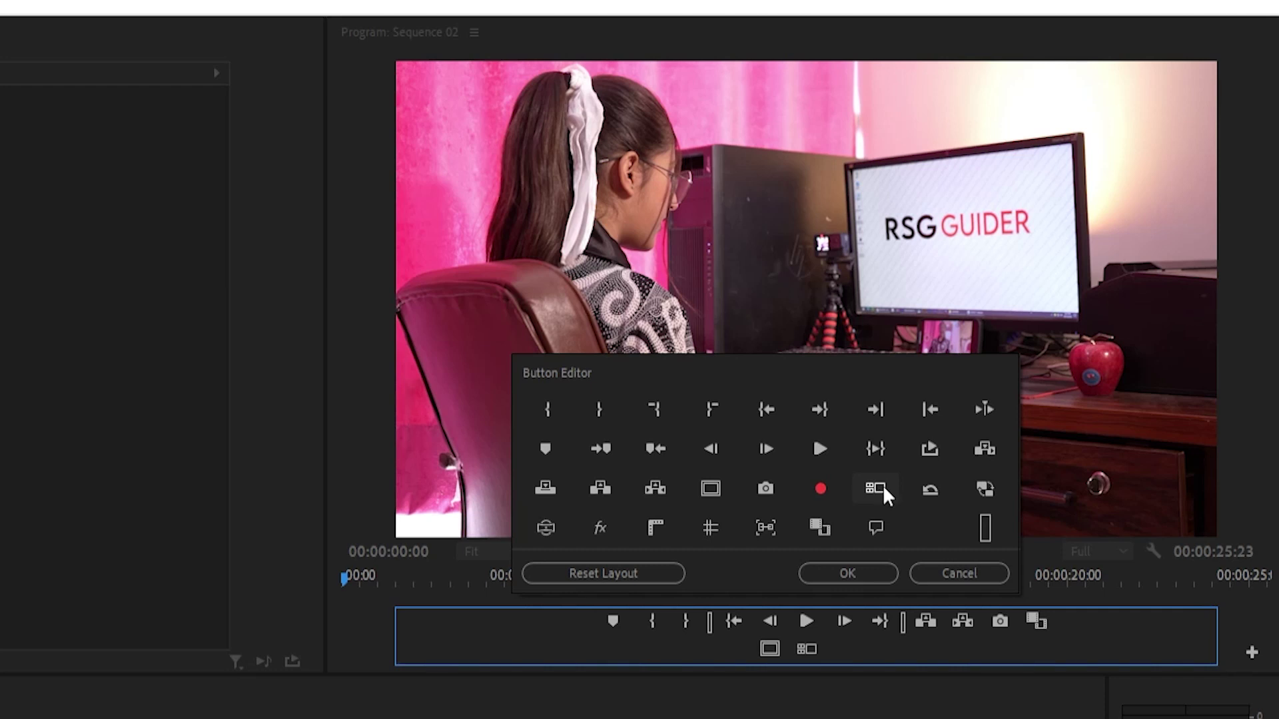
drag(881, 485, 846, 653)
click(847, 573)
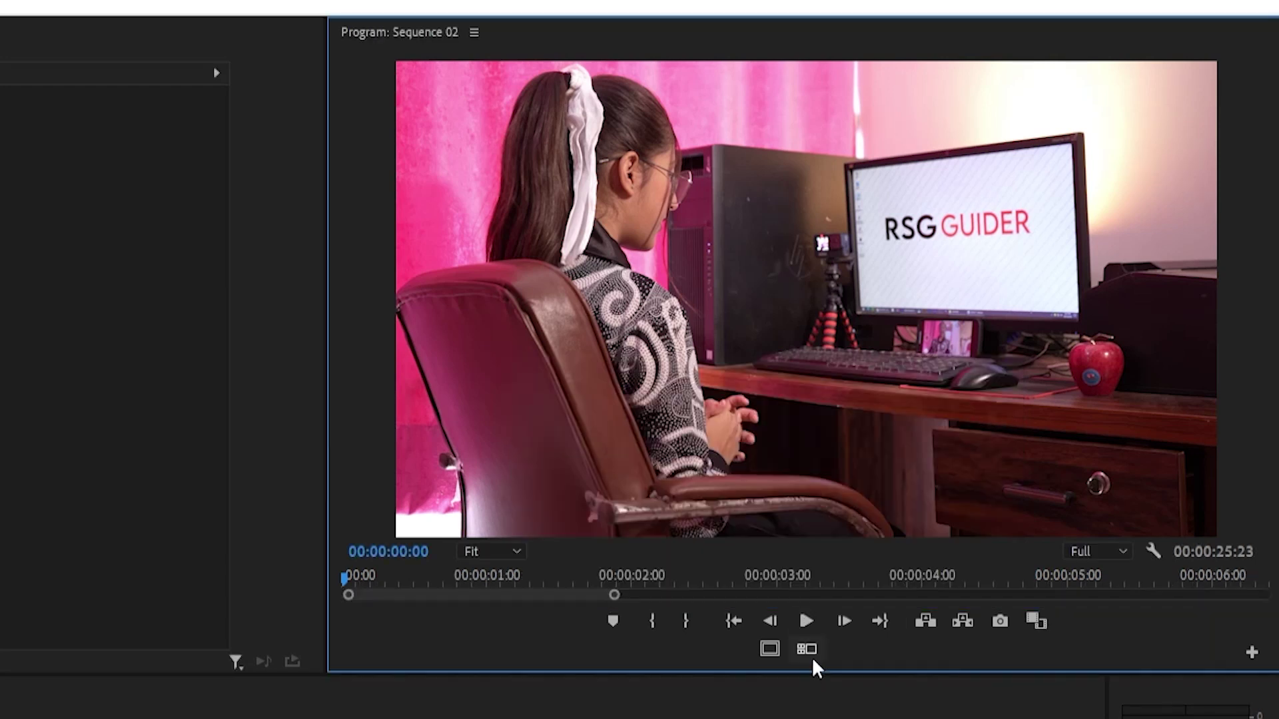
click(808, 649)
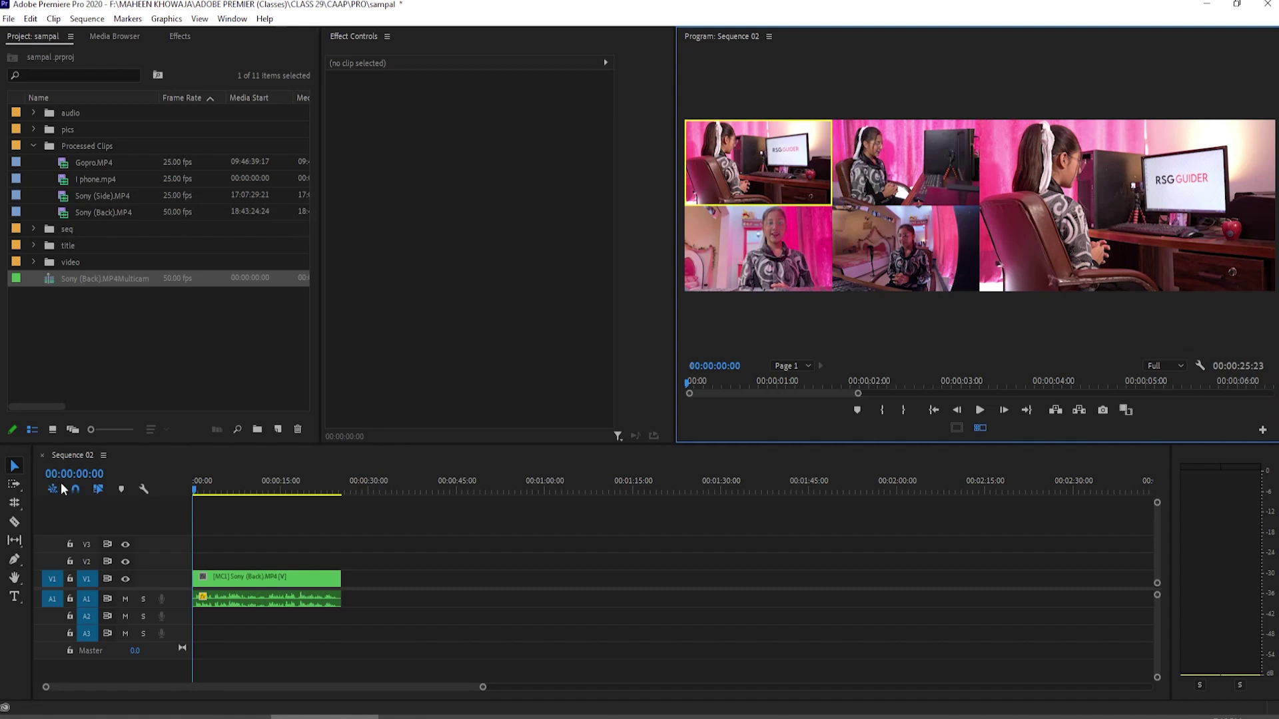
- Play the multicam sequence and try switching to the bottom-left camera angle
key(space)
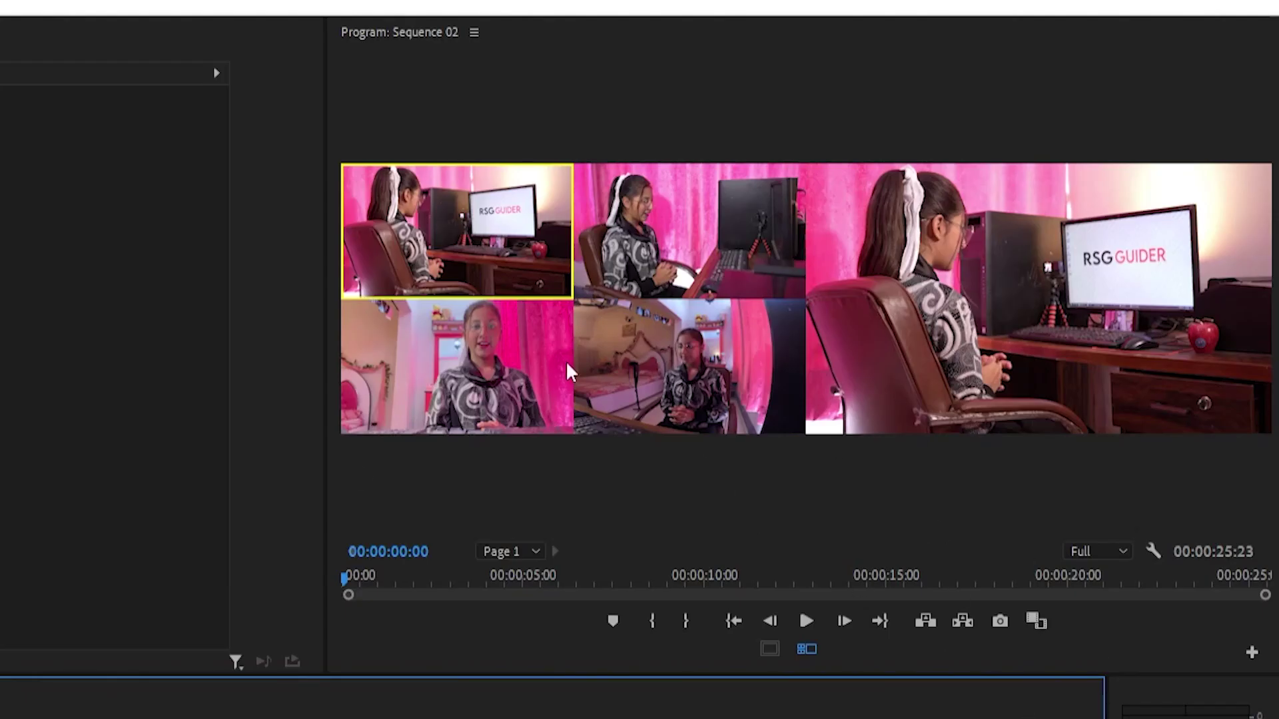
click(502, 372)
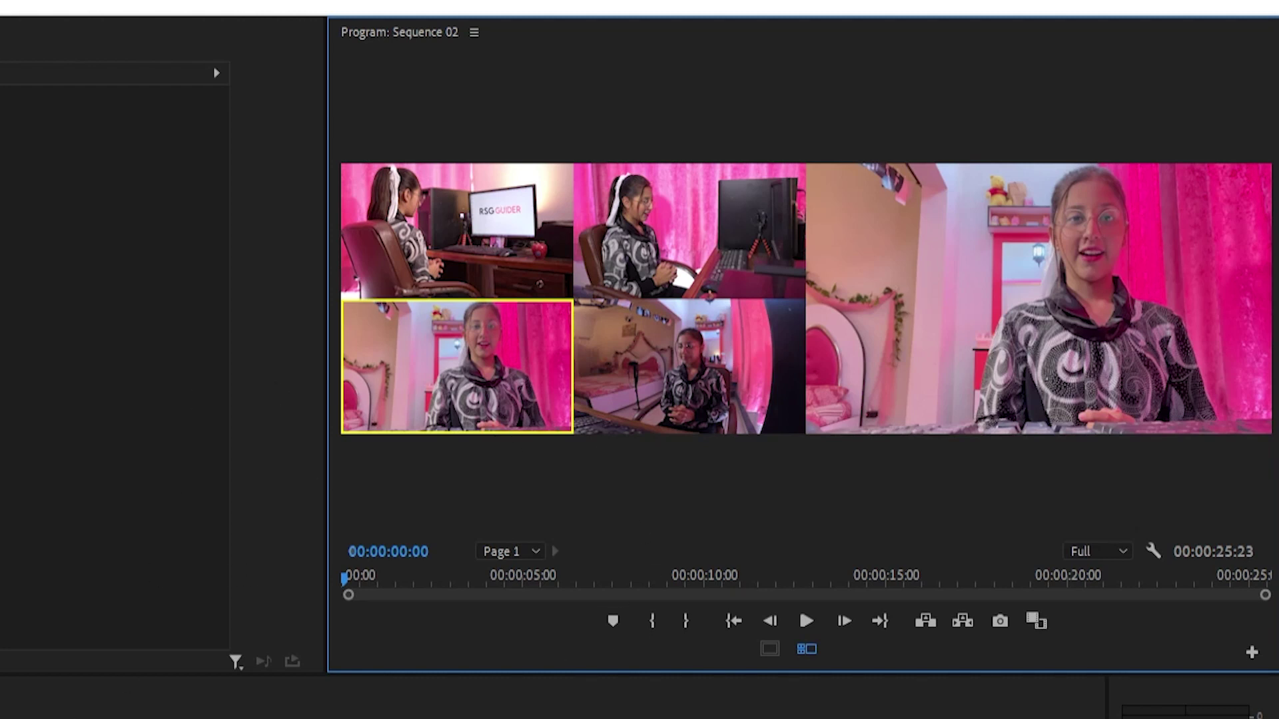
key(space)
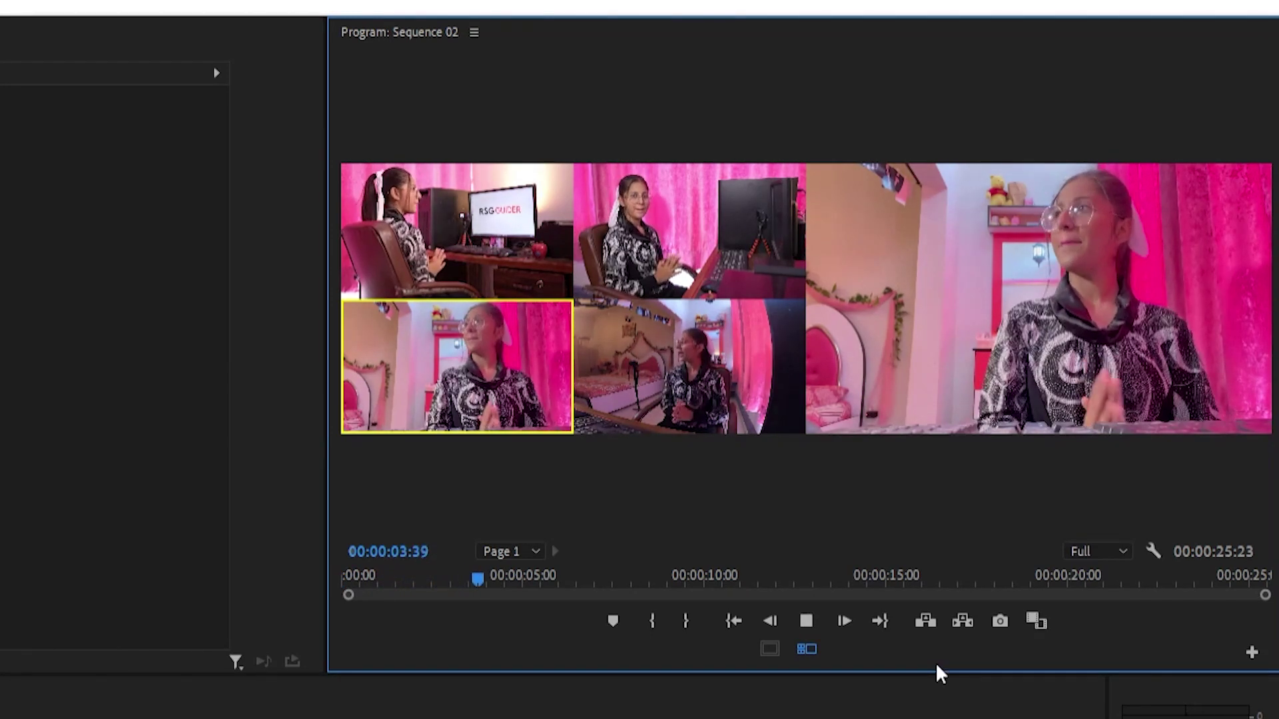
key(space)
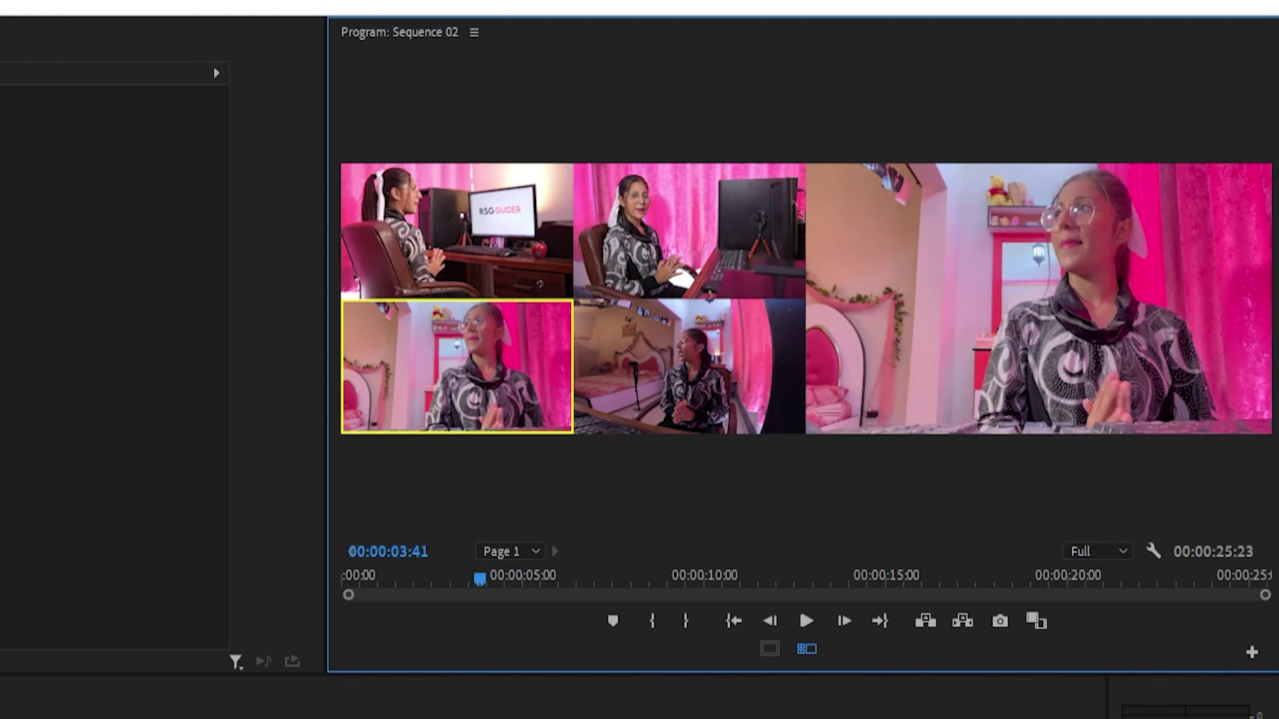
- From about 1.5 seconds, record a live cut to camera 2, the side angle
drag(466, 700, 399, 700)
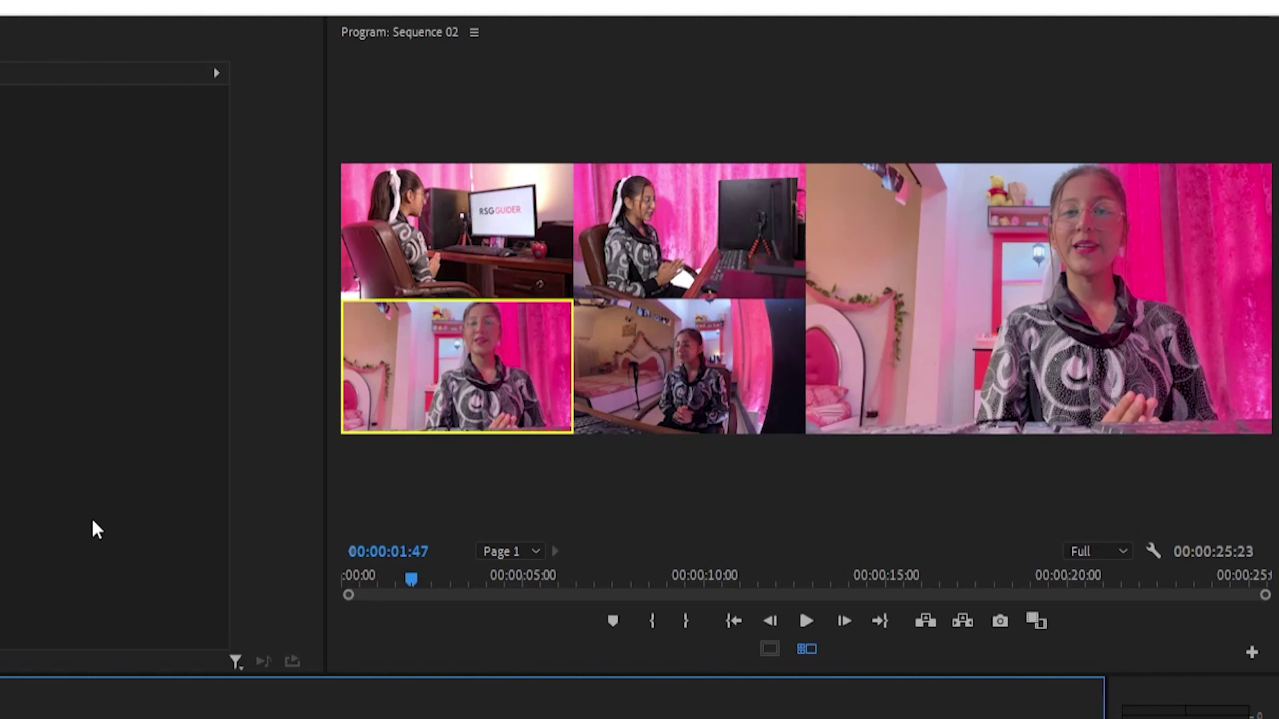
key(space)
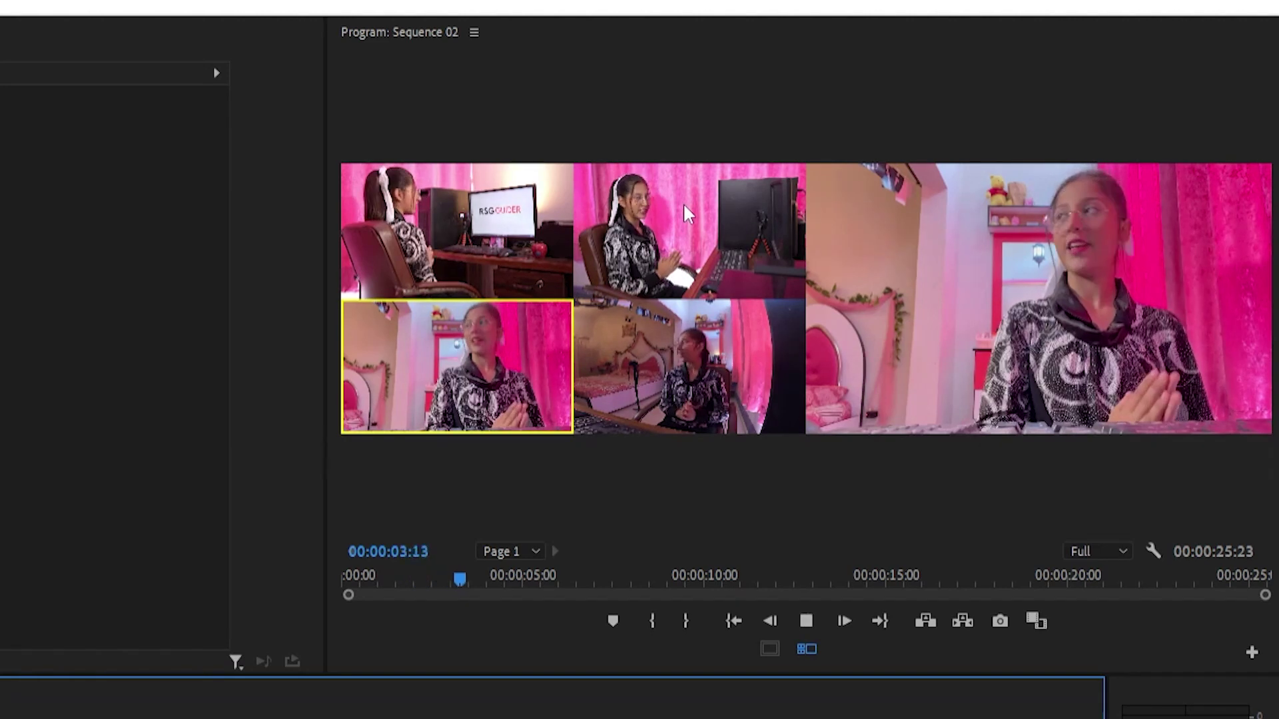
click(684, 207)
key(space)
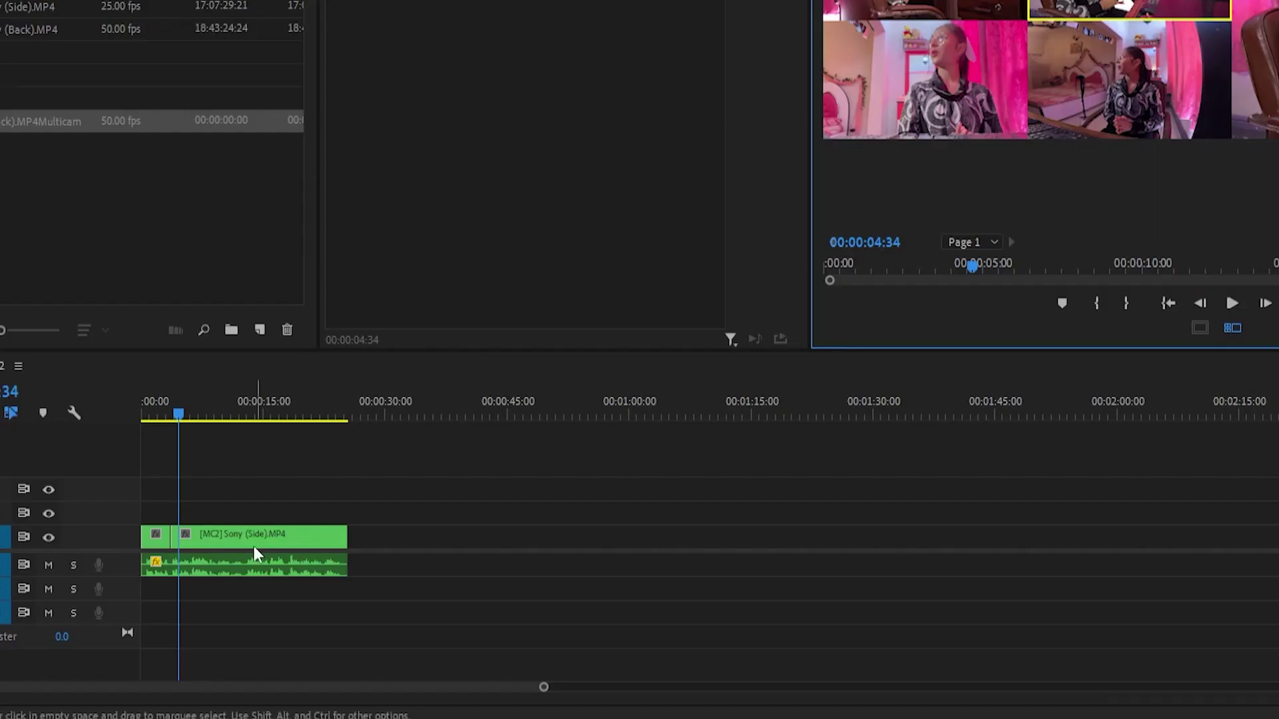
- Zoom the timeline in and back out to inspect the camera 2 cut
click(489, 470)
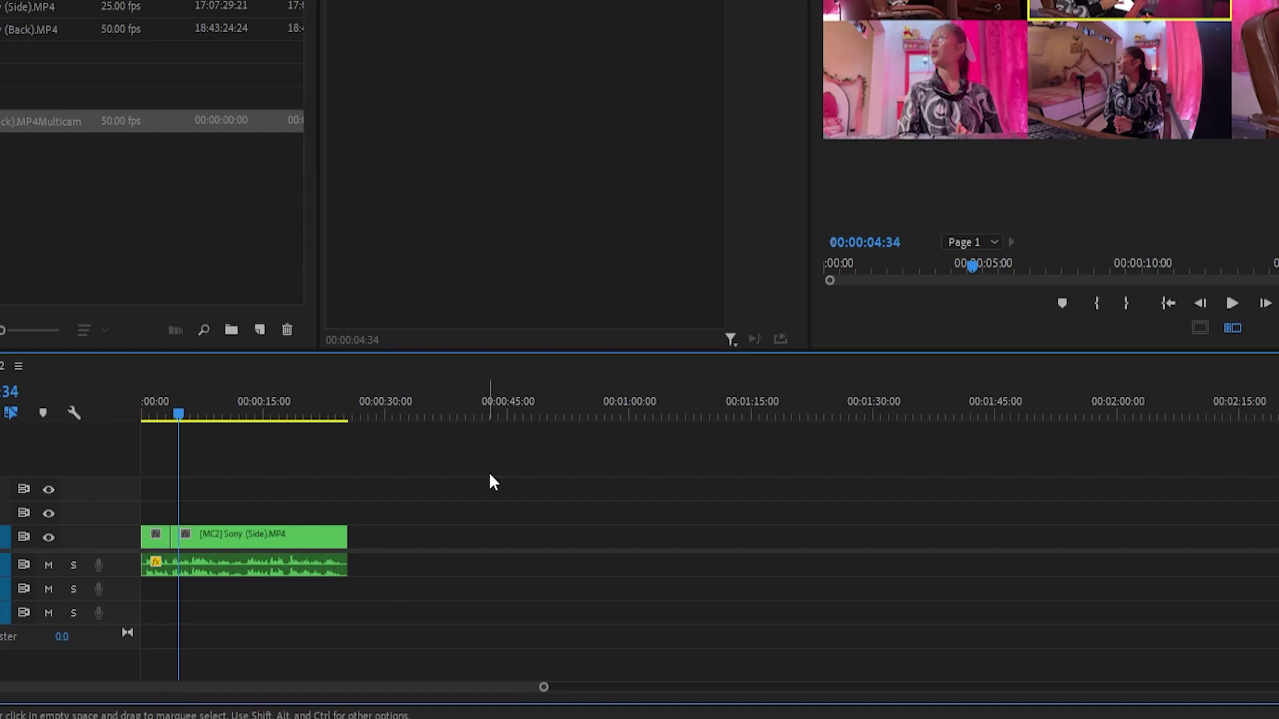
key(=)
key(=)
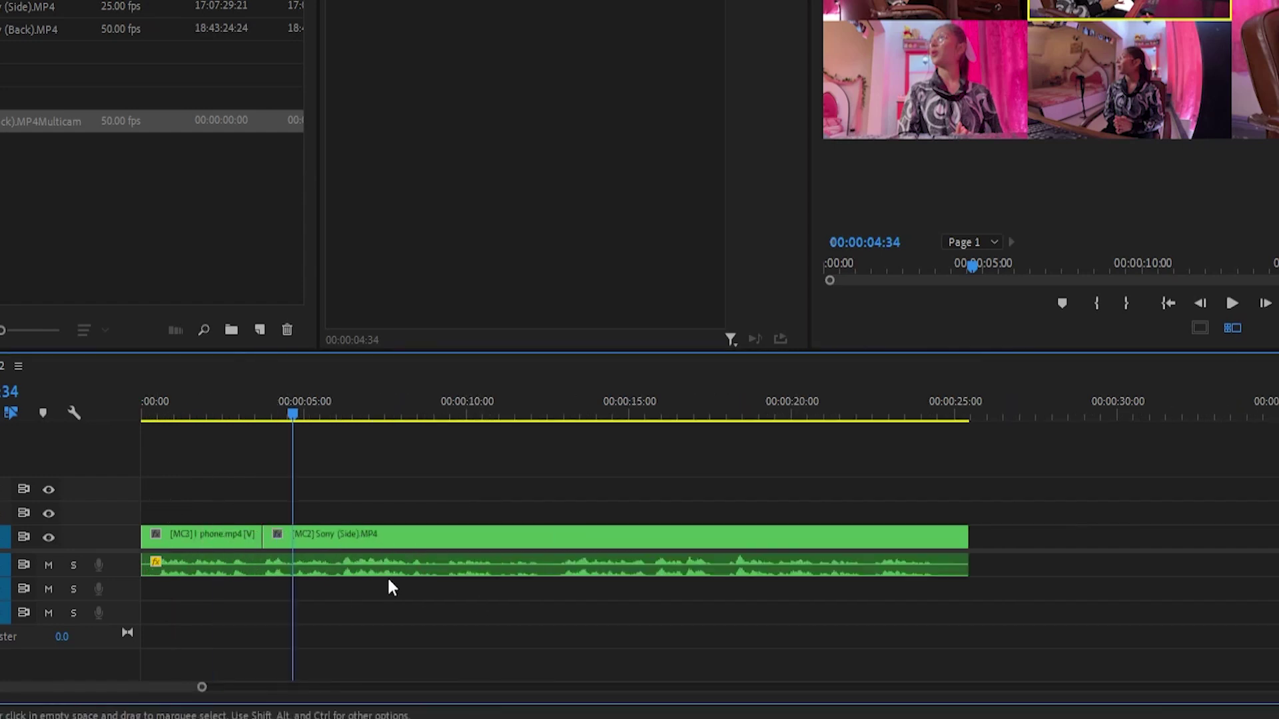
key(minus)
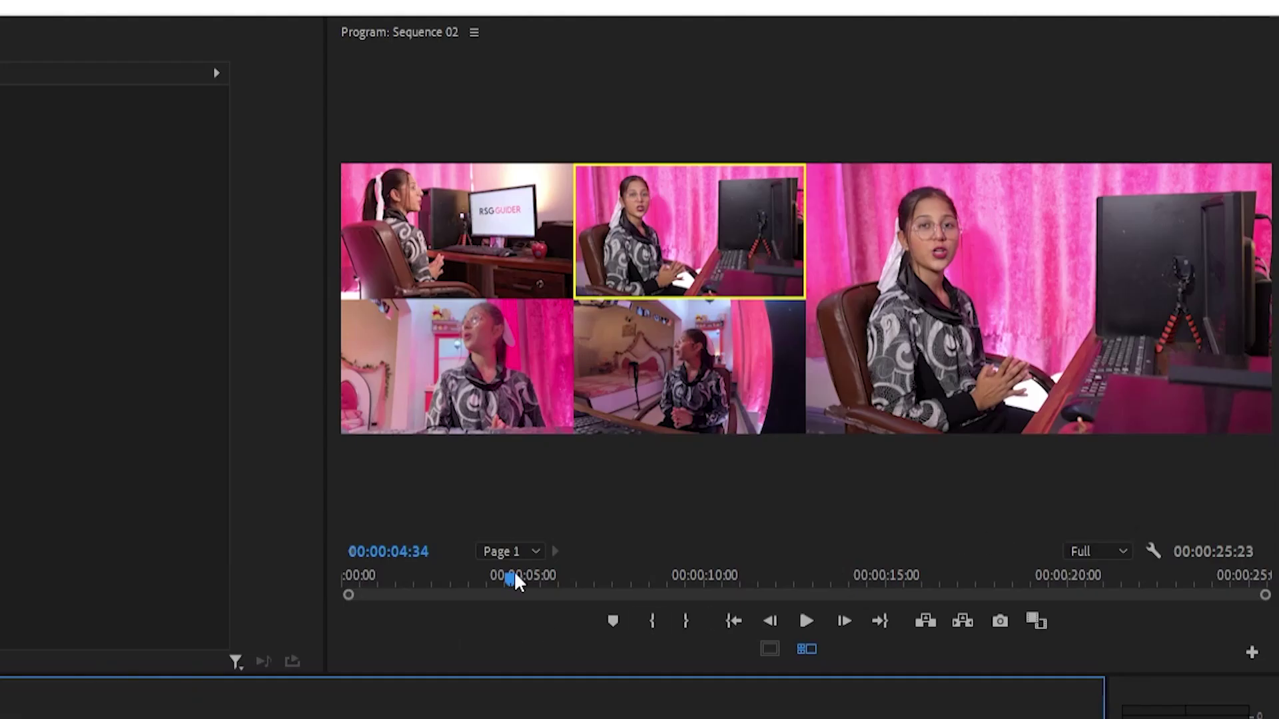
- Play from just after six seconds and cut live to camera 1, the desk shot
key(space)
key(space)
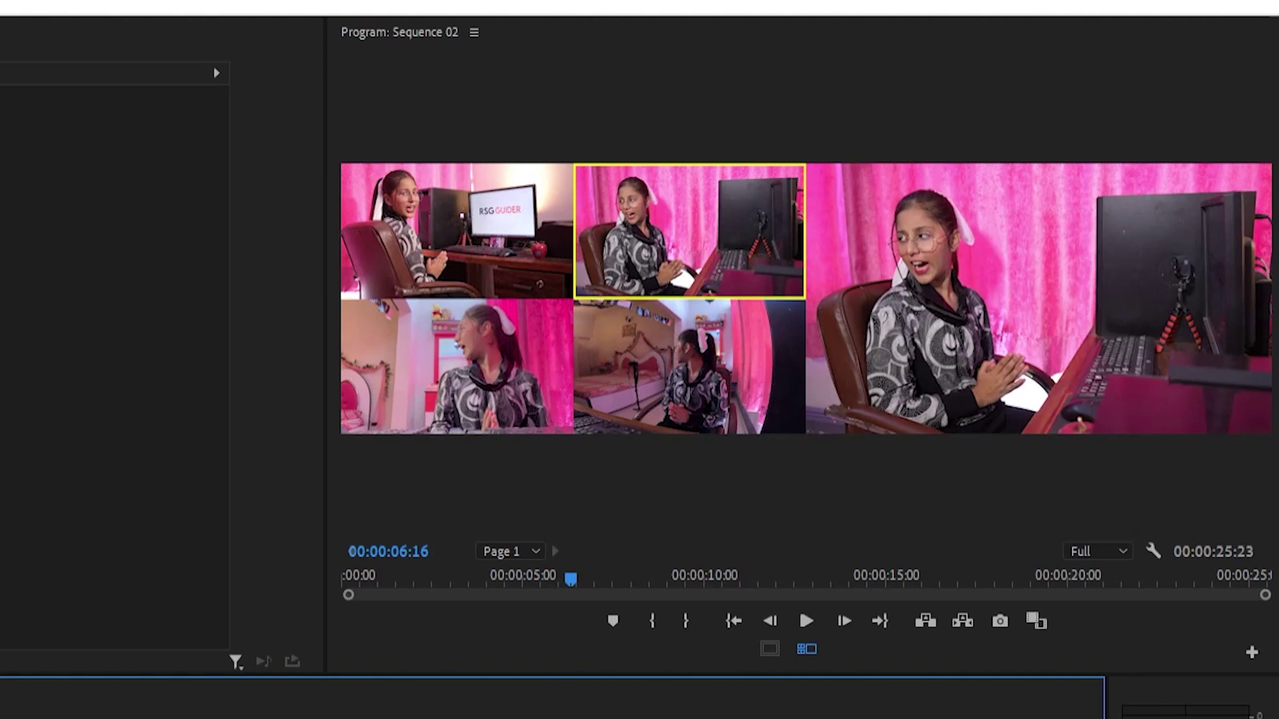
key(shift+Left)
key(shift+Left)
key(shift+Left)
key(space)
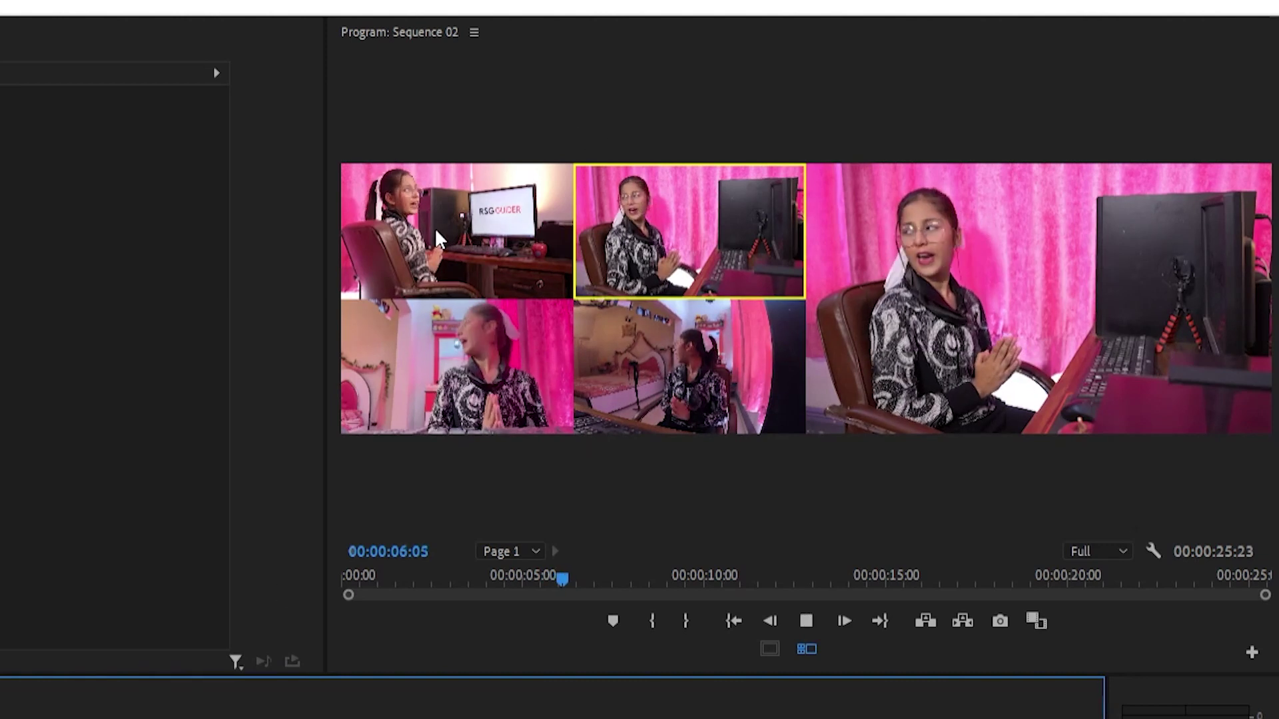
click(742, 166)
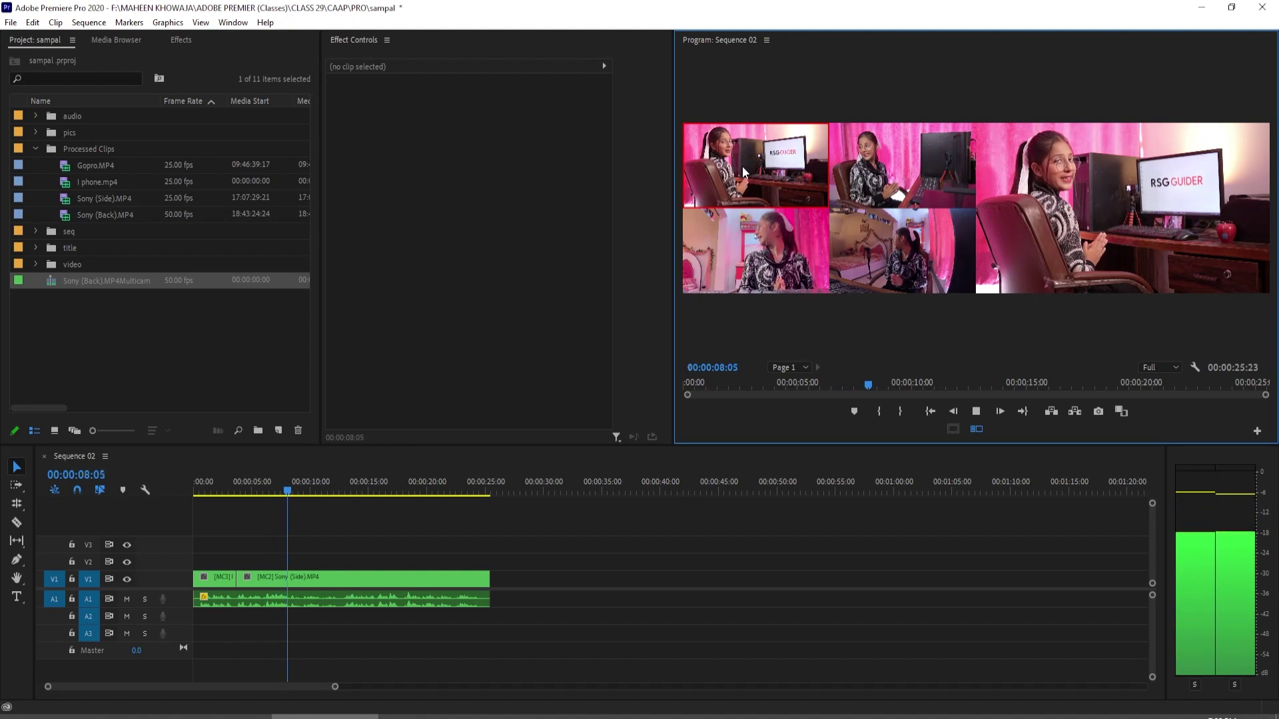
- Commit the camera 1 cut, then record a cut to camera 3 at about nine seconds
key(space)
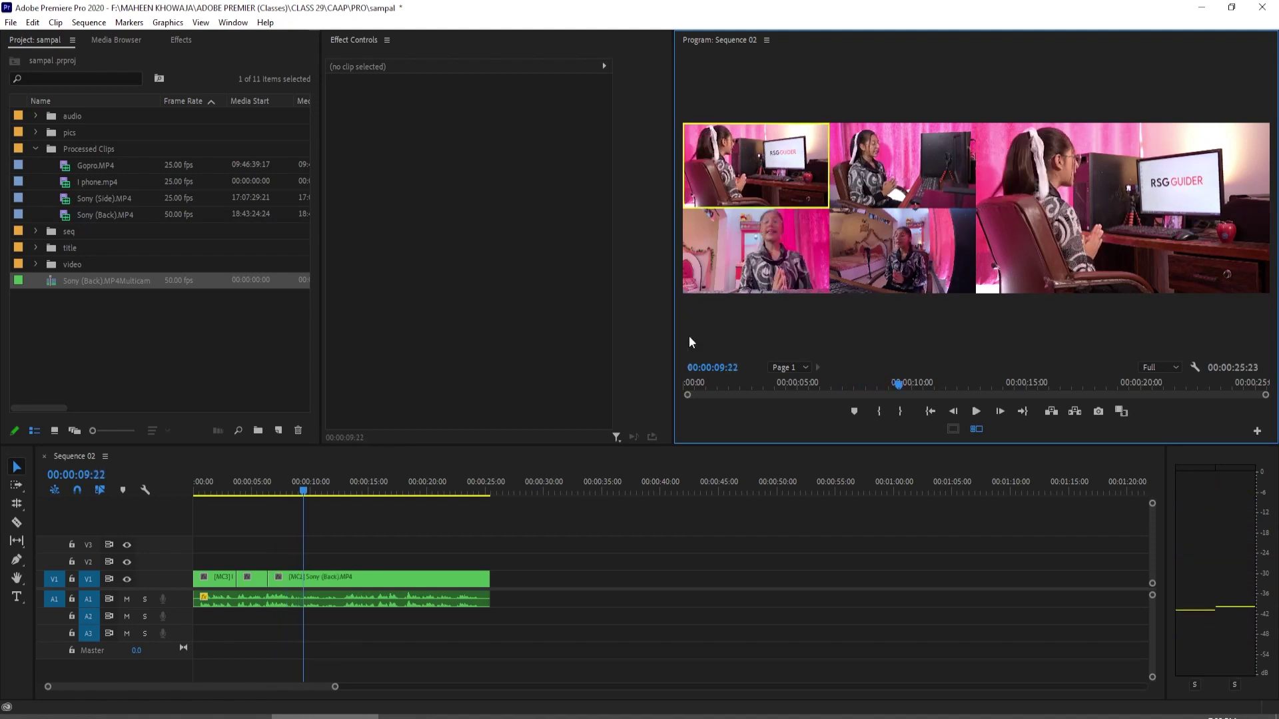
drag(303, 493, 300, 508)
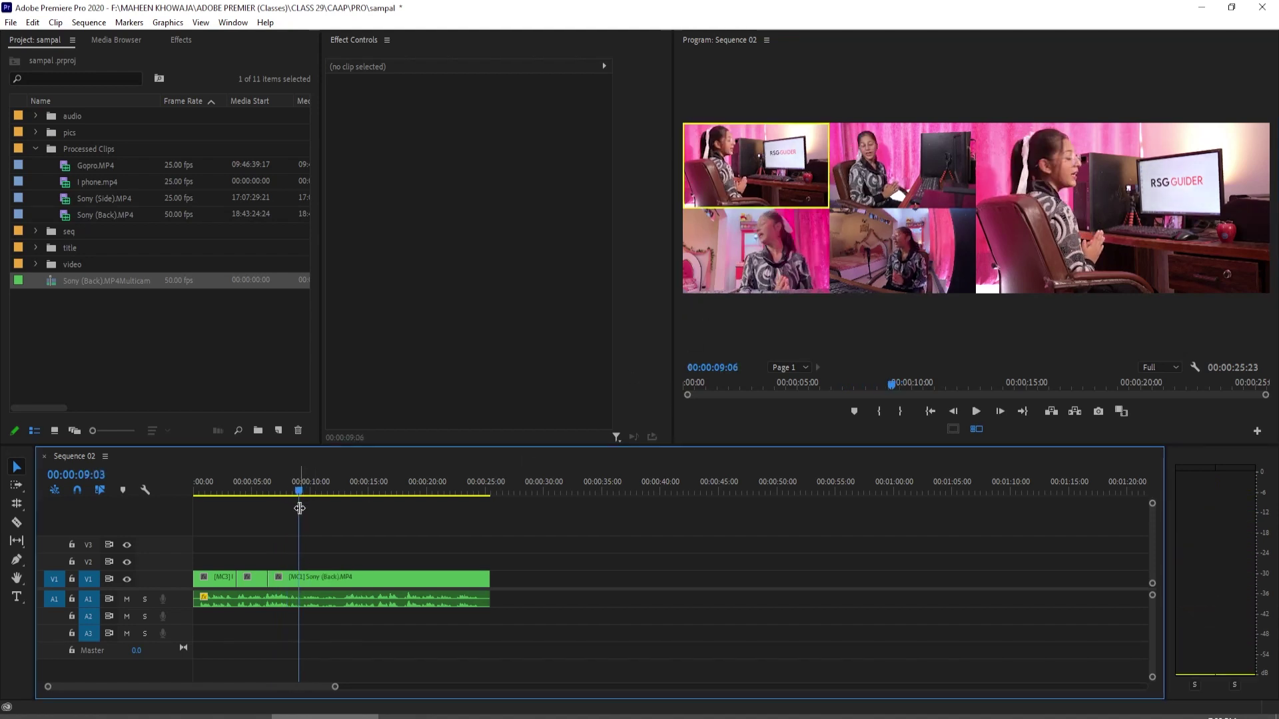
key(space)
click(732, 265)
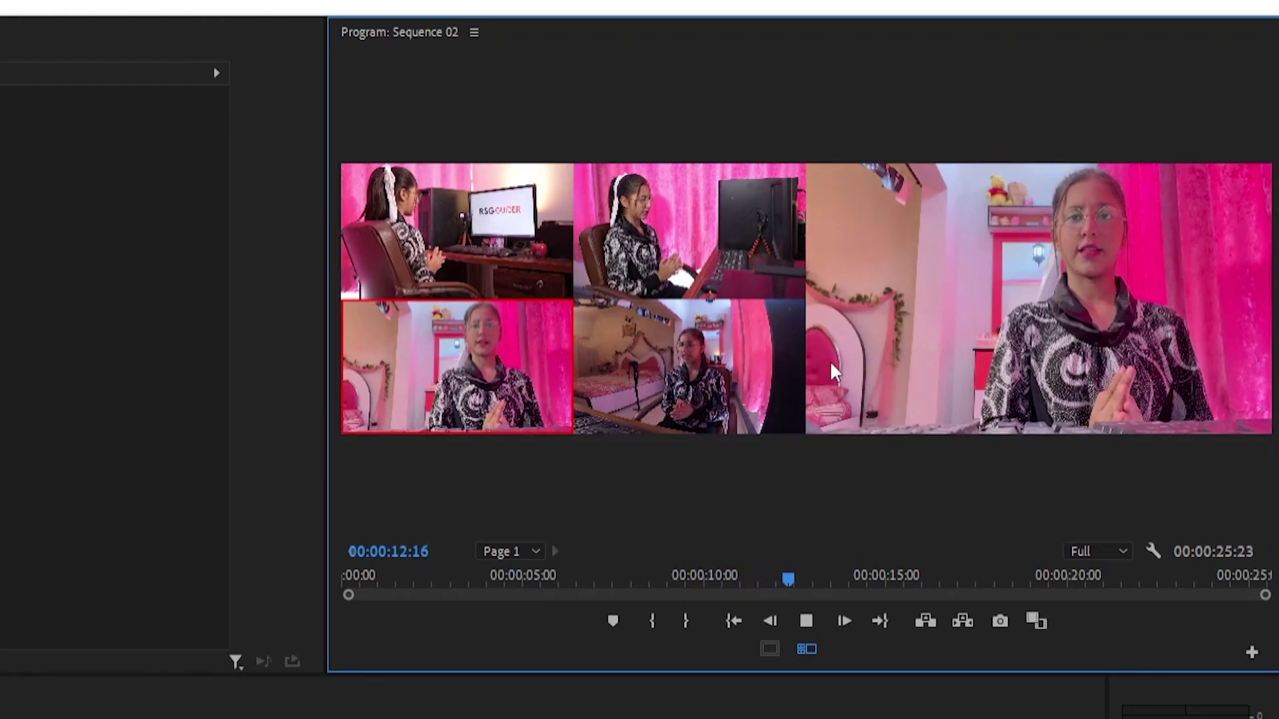
key(space)
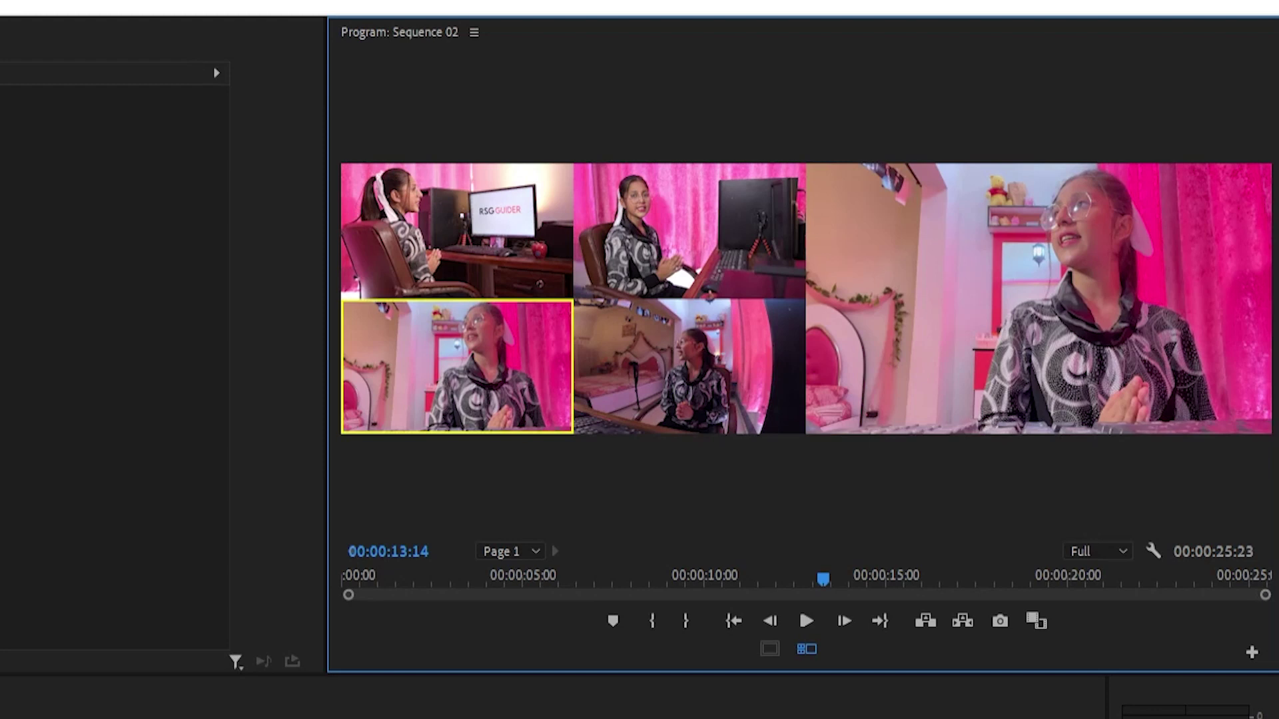
- Record a live cut back to camera 2 at about twelve seconds
drag(823, 696, 805, 696)
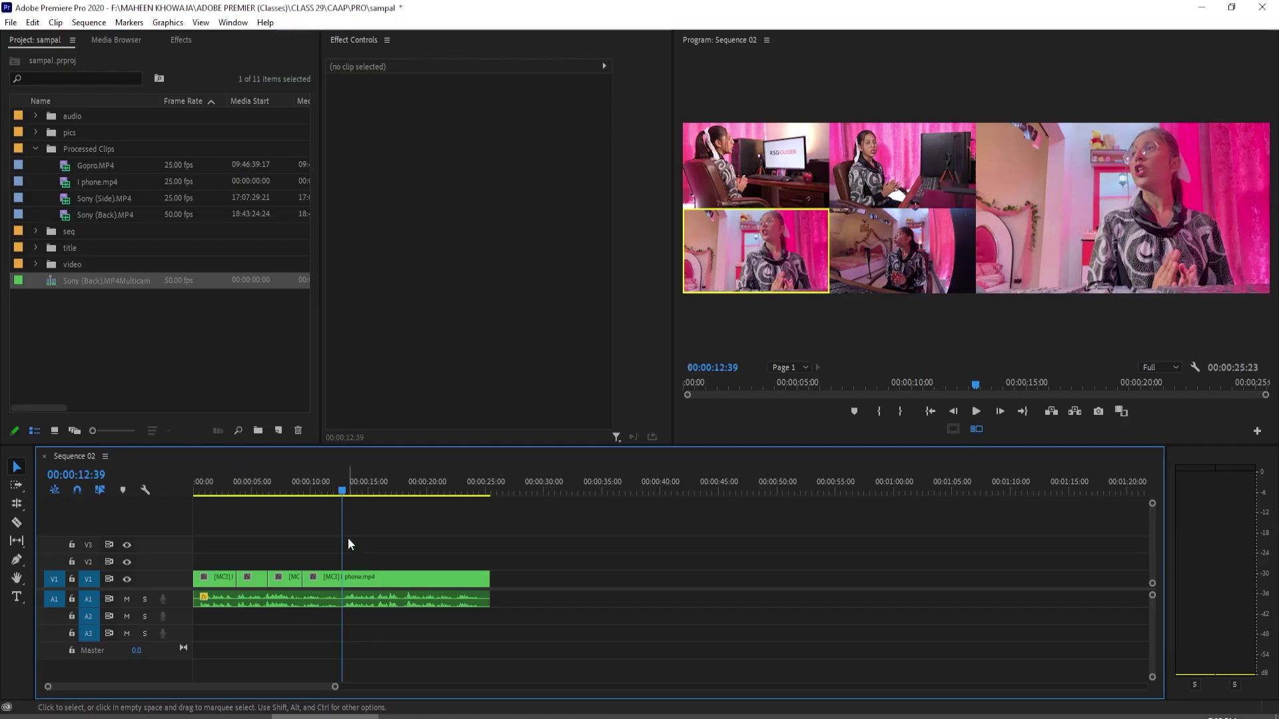
drag(347, 538, 333, 543)
key(space)
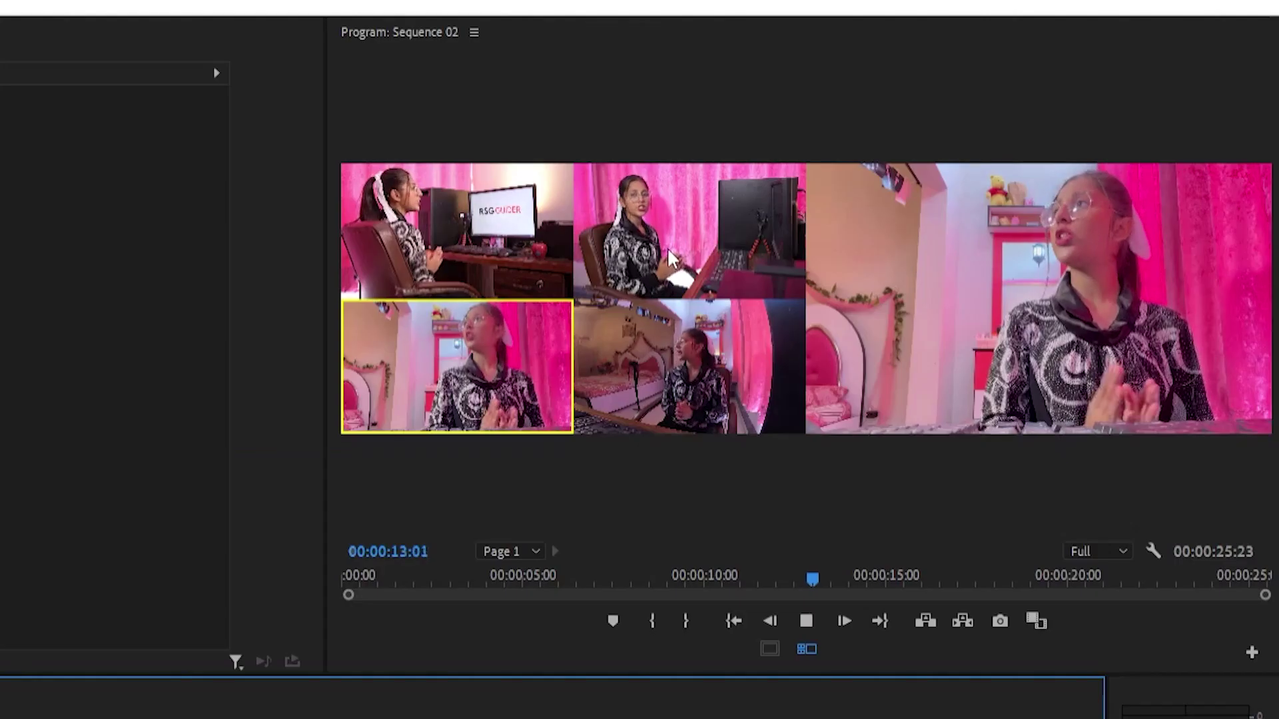
click(866, 193)
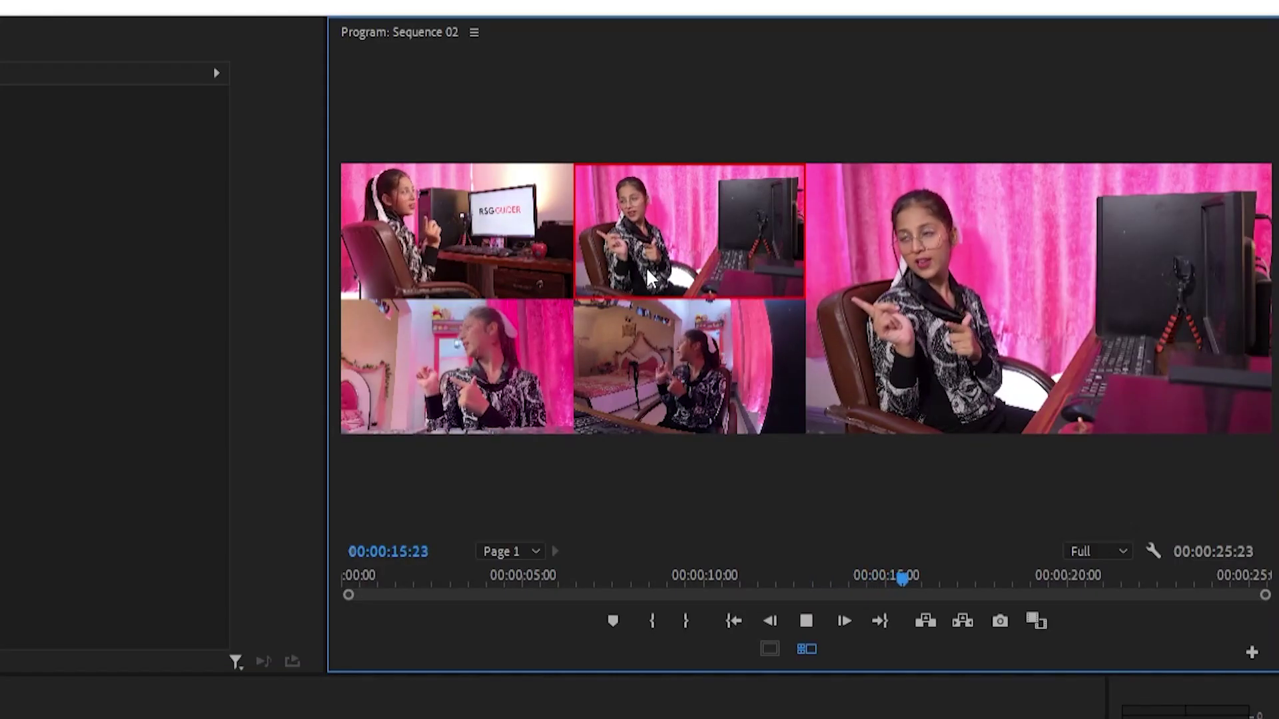
- Re-cut the sequence live with number keys 2, 1, 3 and 2, then stop playback
key(space)
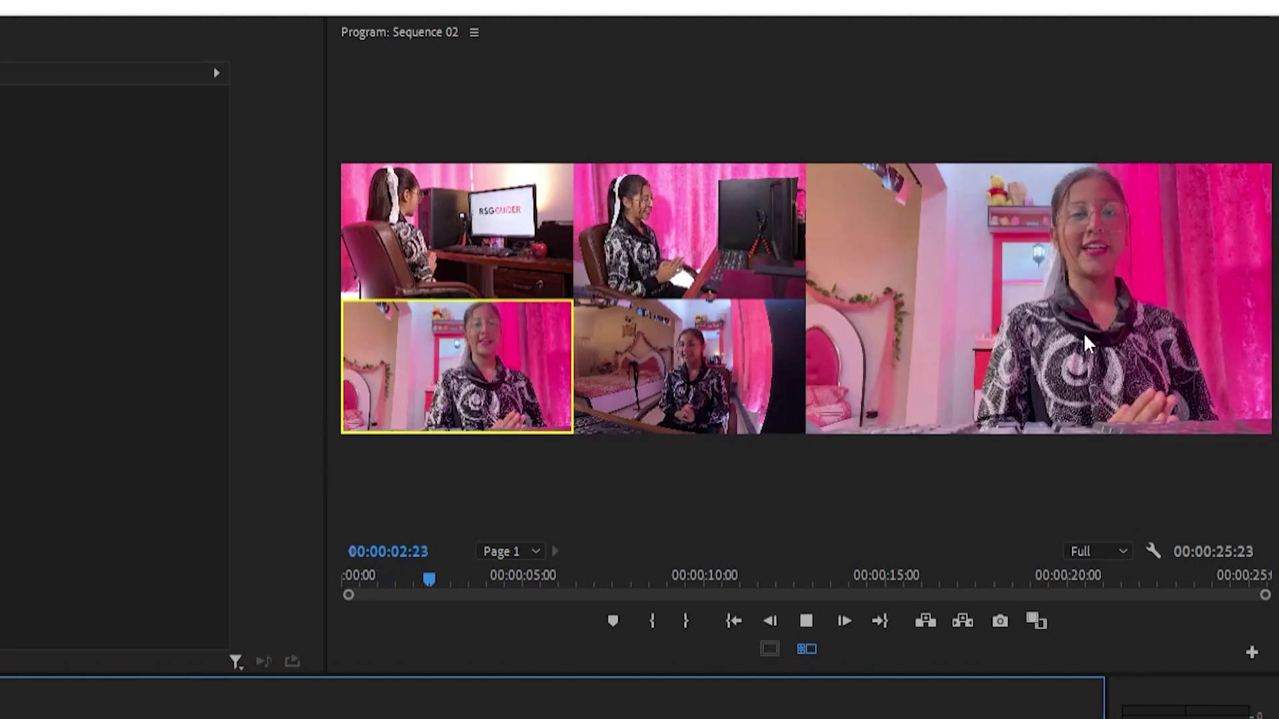
key(2)
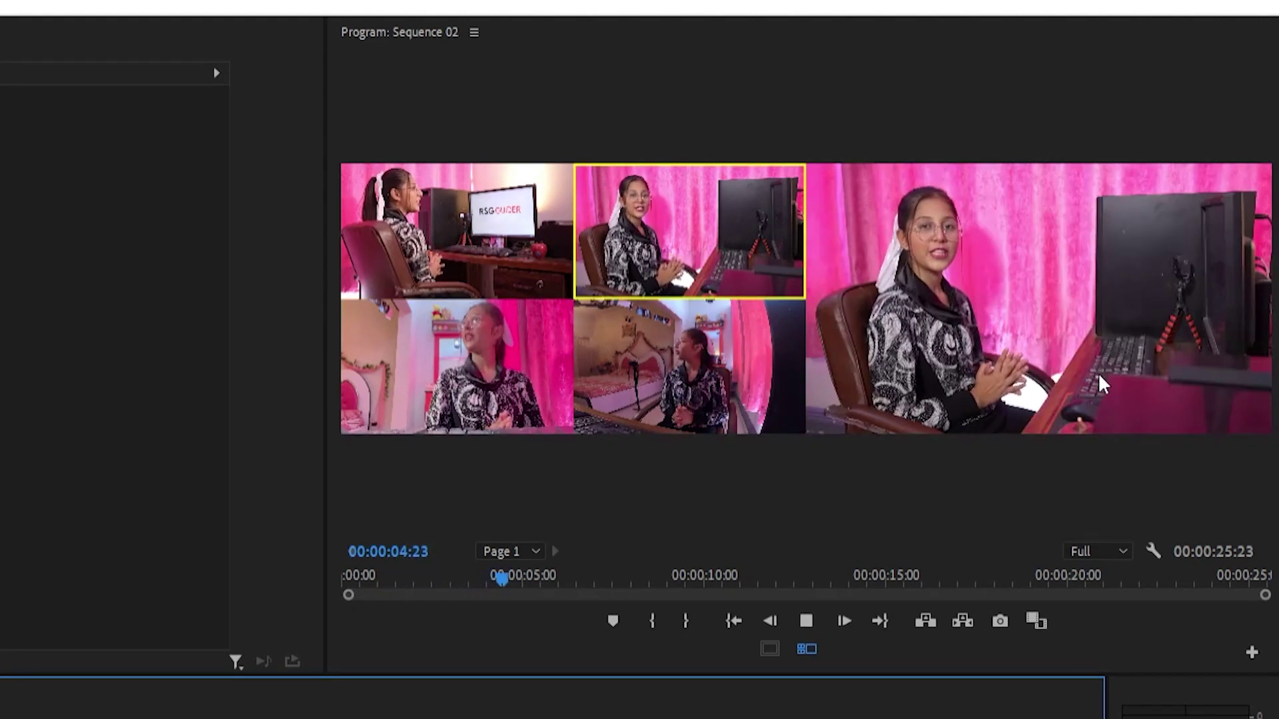
key(1)
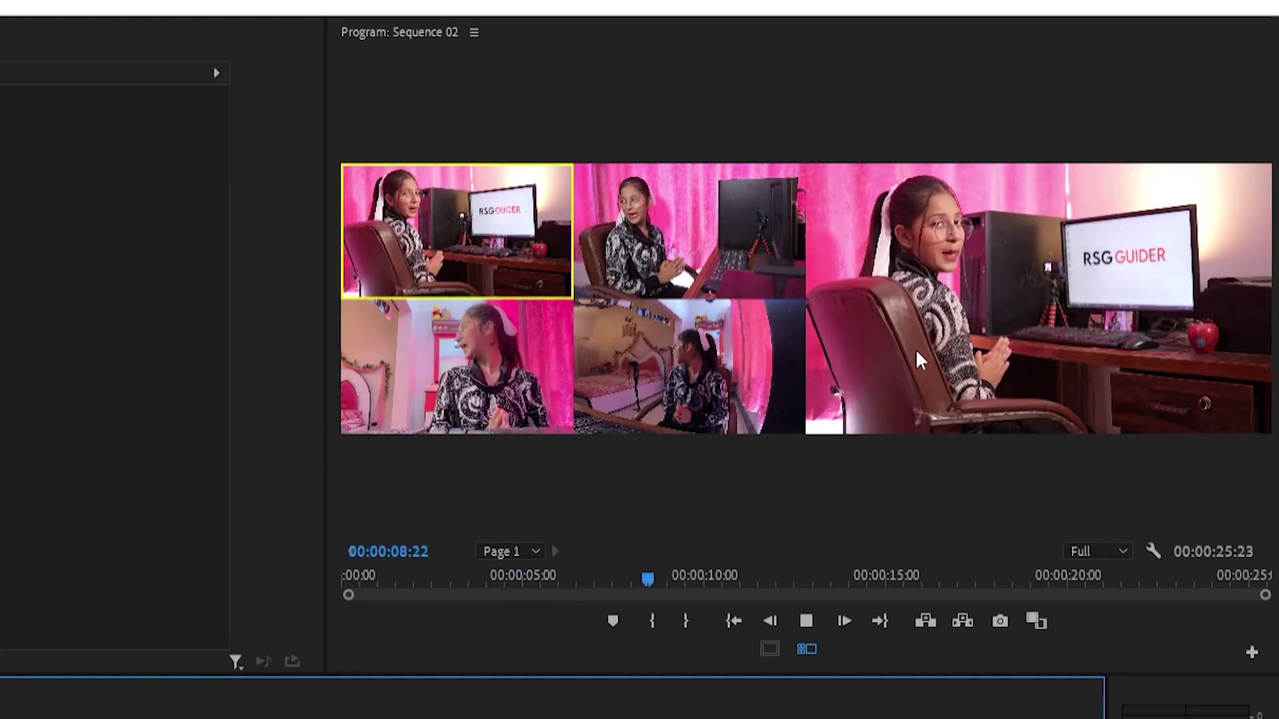
key(3)
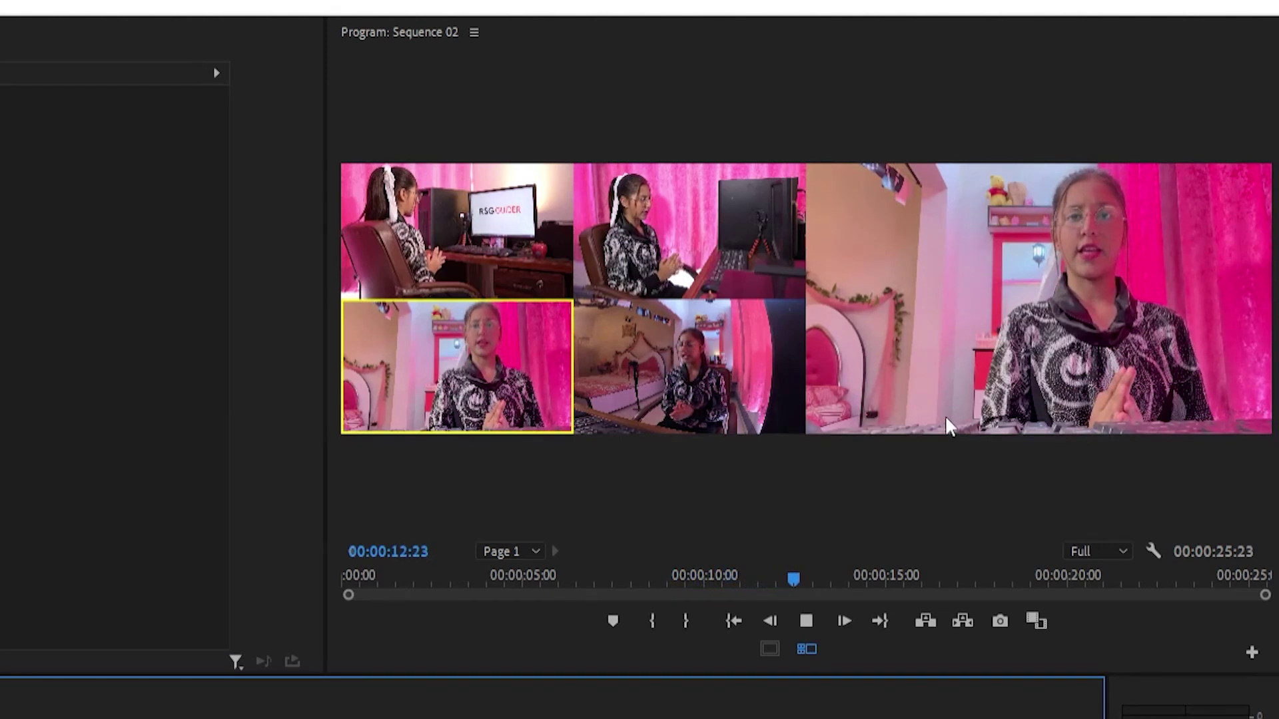
key(2)
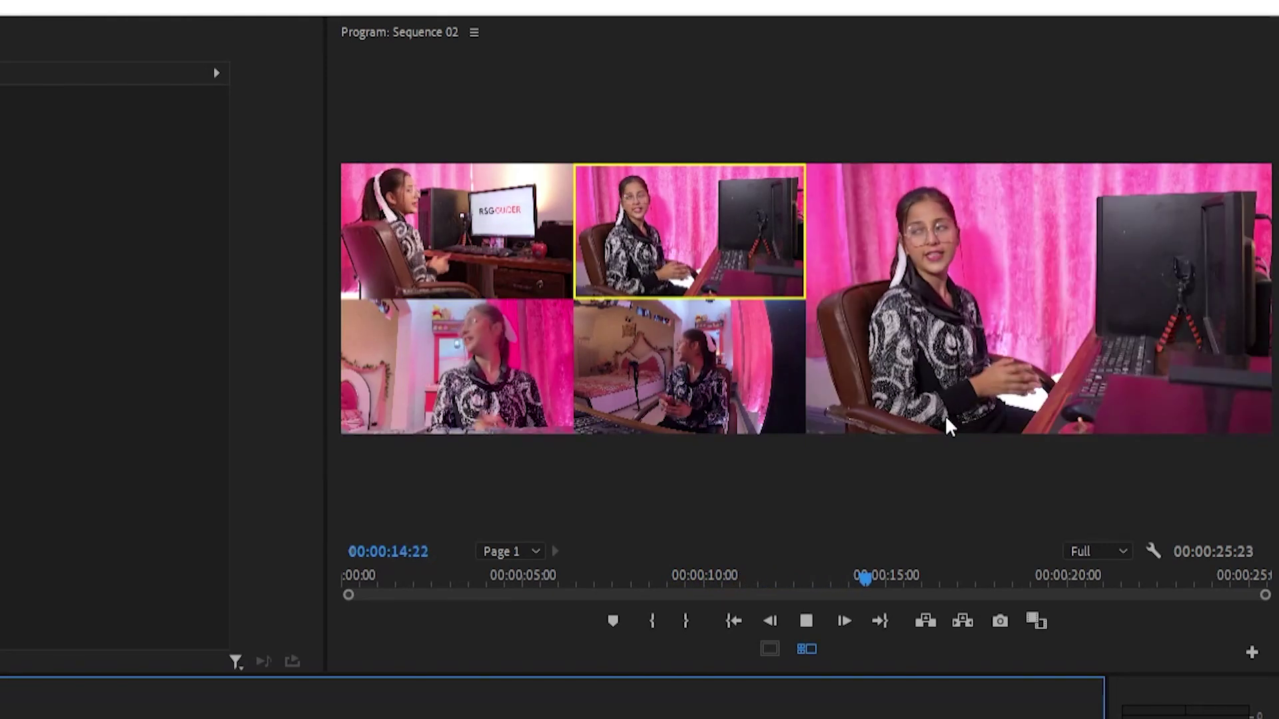
key(space)
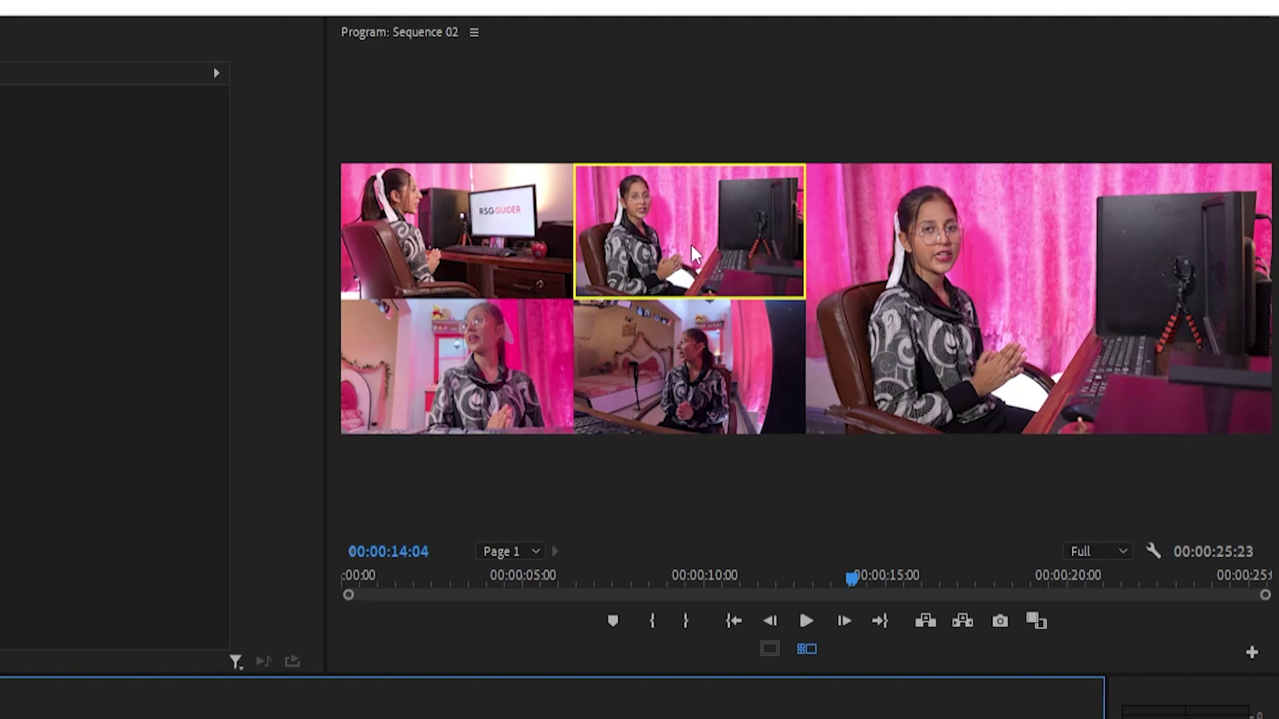
- Try cameras 1, 2, 4 and 2 on the shot at fourteen seconds, settling on camera 3
click(606, 499)
key(1)
key(2)
key(4)
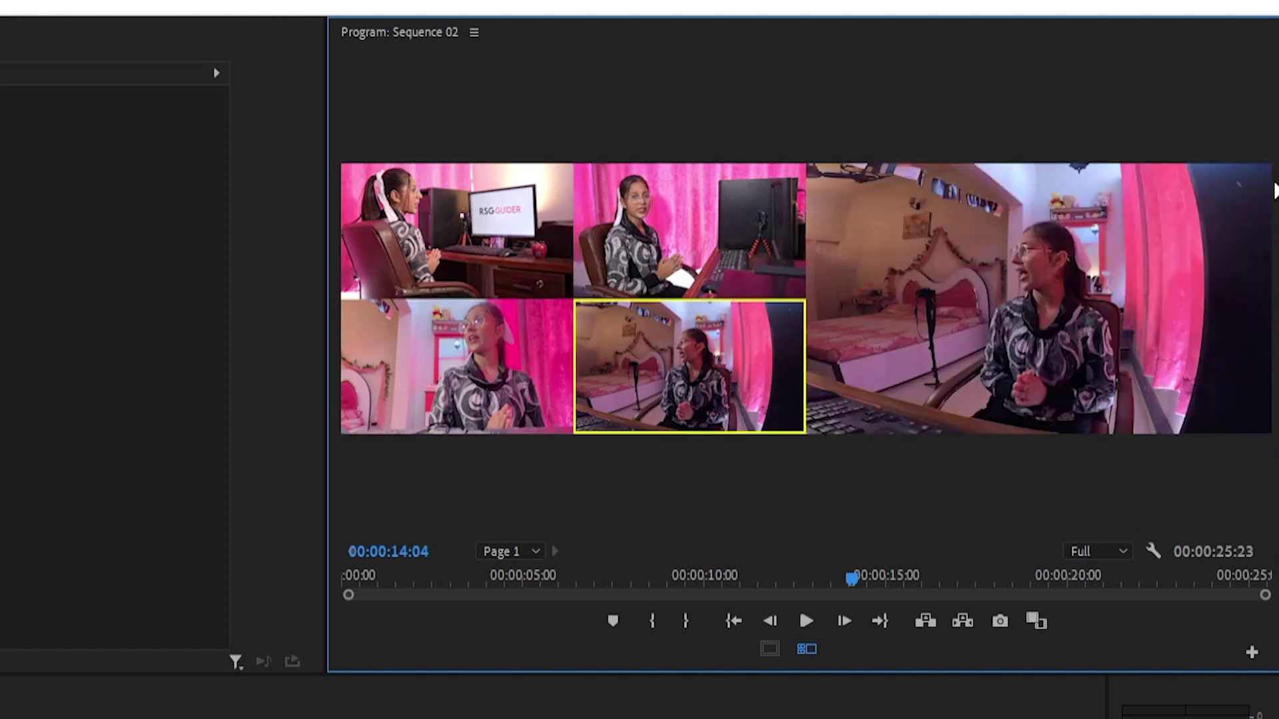
key(2)
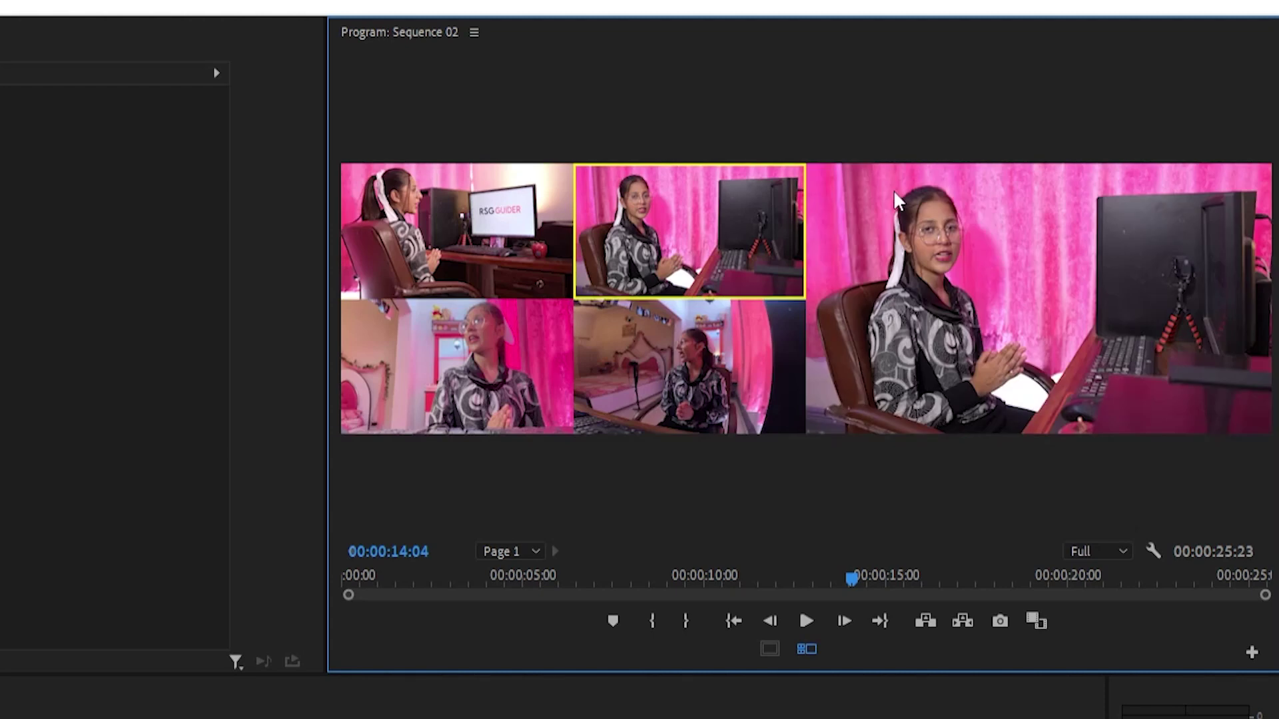
key(3)
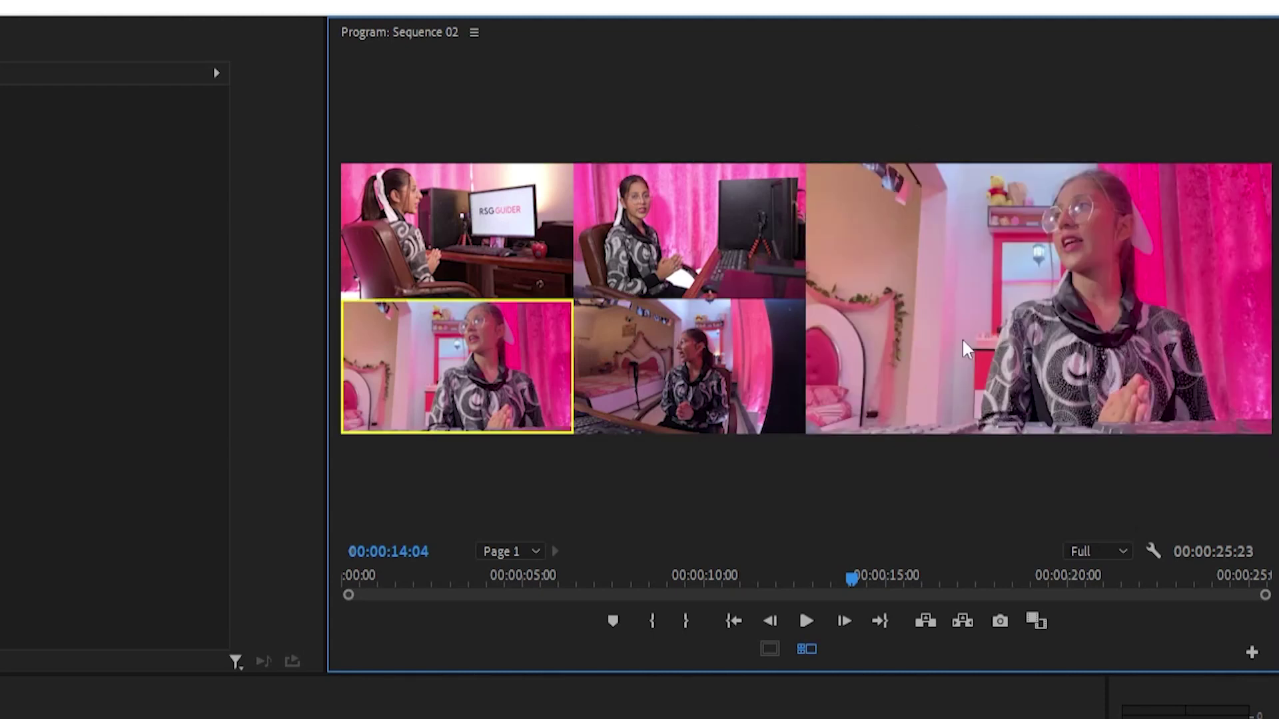